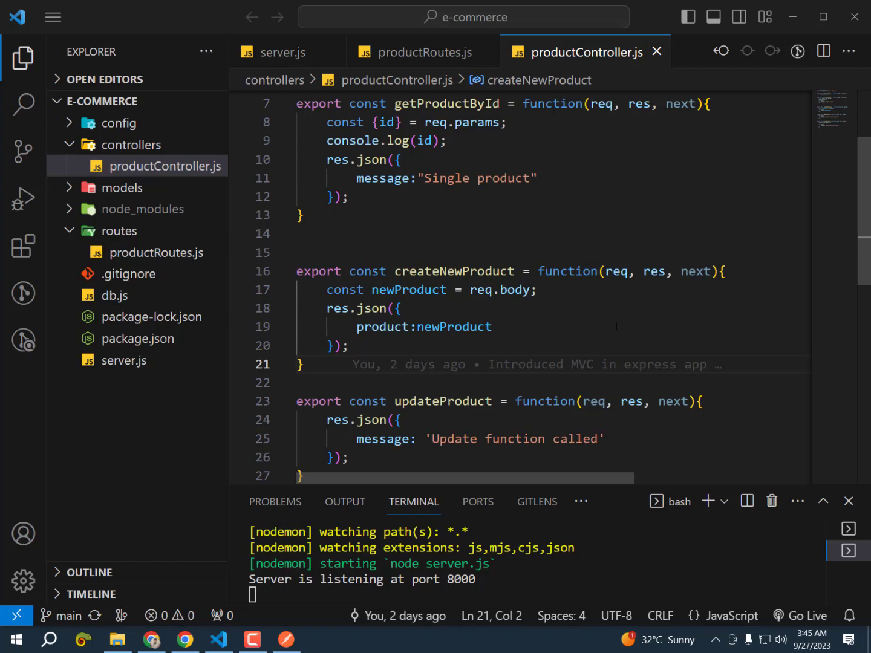
- Open a blank Notepad window and maximize it
key(super+r)
text(n)
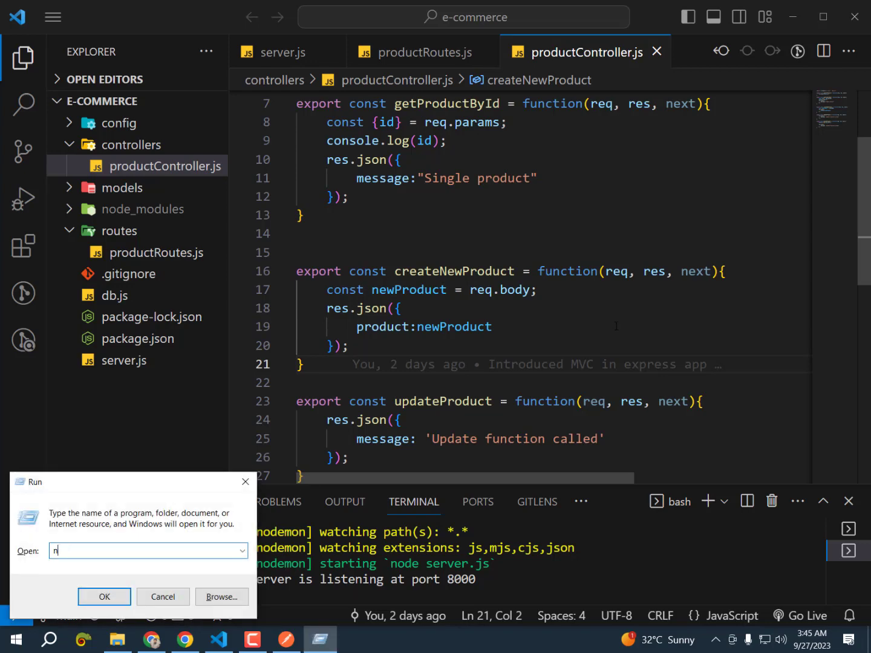
text(otepad)
key(Return)
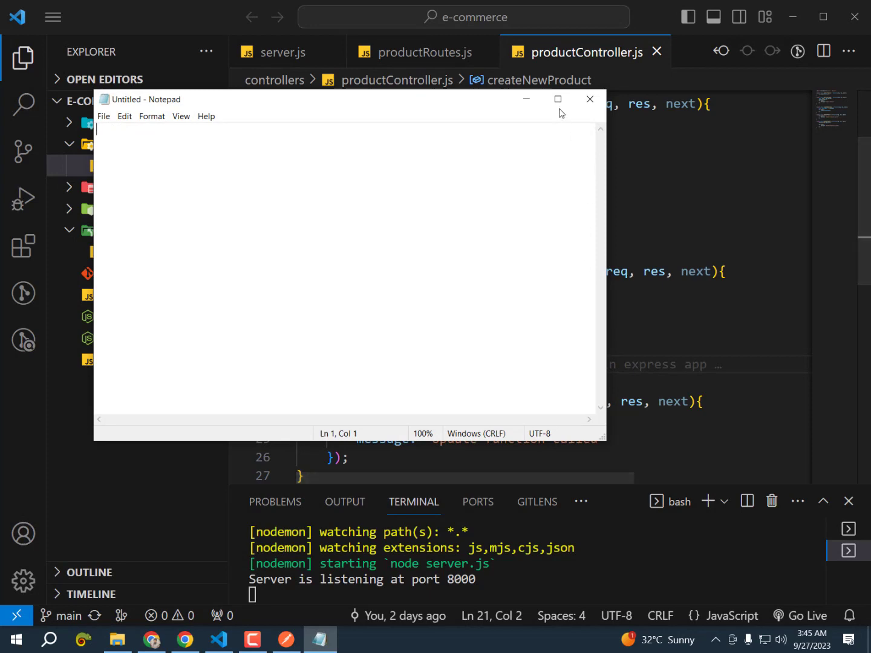
click(560, 108)
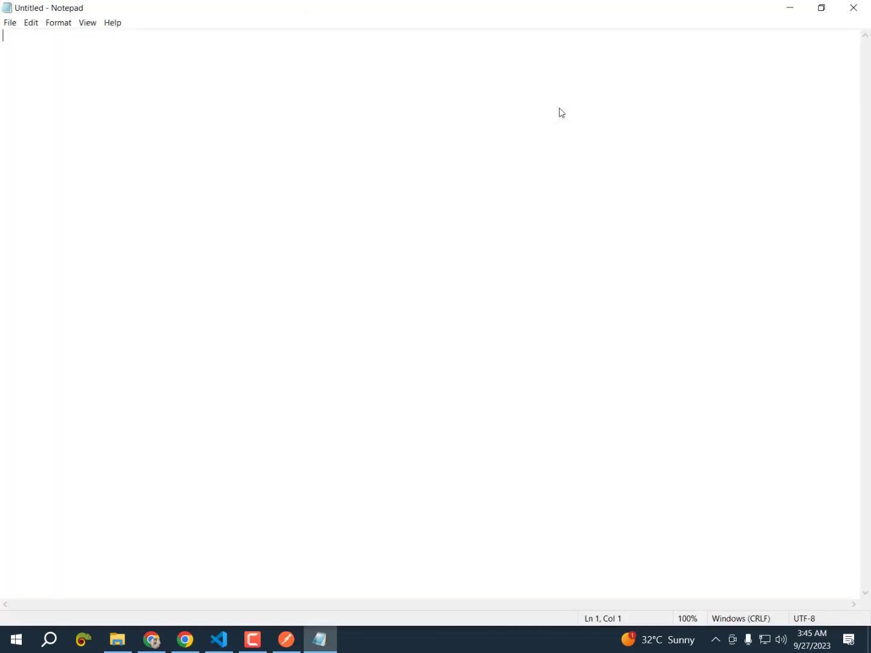
- Capture a region of about 1496x975 over the blank page and draw three tall red rectangles side by side in it
key(super+shift+s)
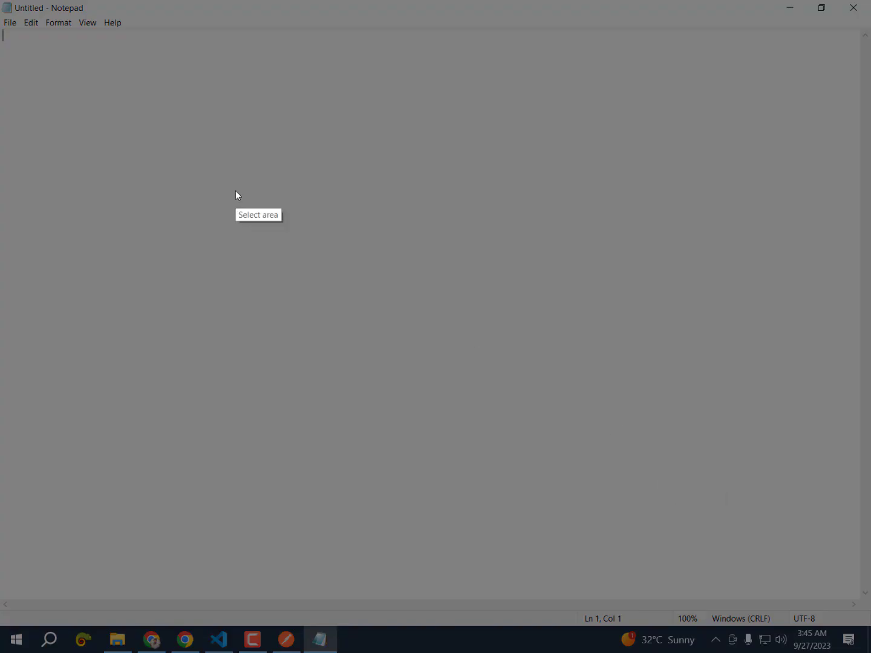
drag(30, 50, 846, 580)
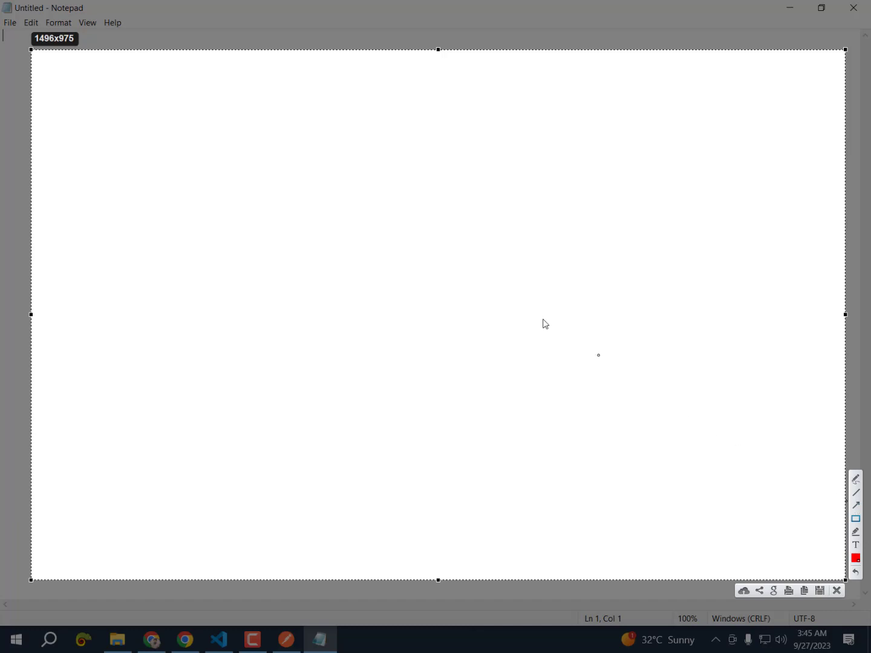
mouse_move(125, 132)
mouse_down()
mouse_move(272, 466)
mouse_move(206, 454)
mouse_move(230, 453)
mouse_up()
drag(399, 128, 511, 456)
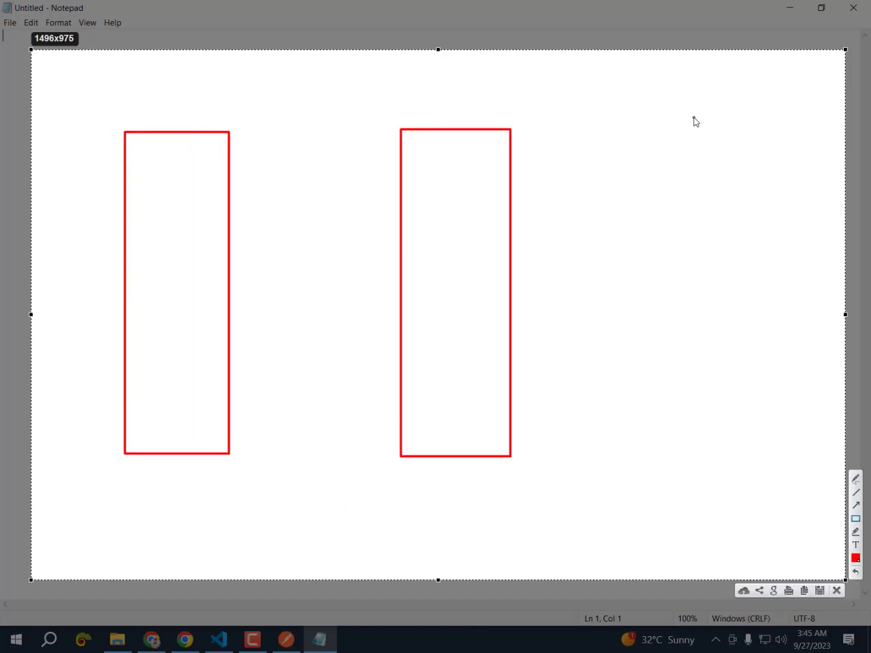
drag(693, 116, 787, 459)
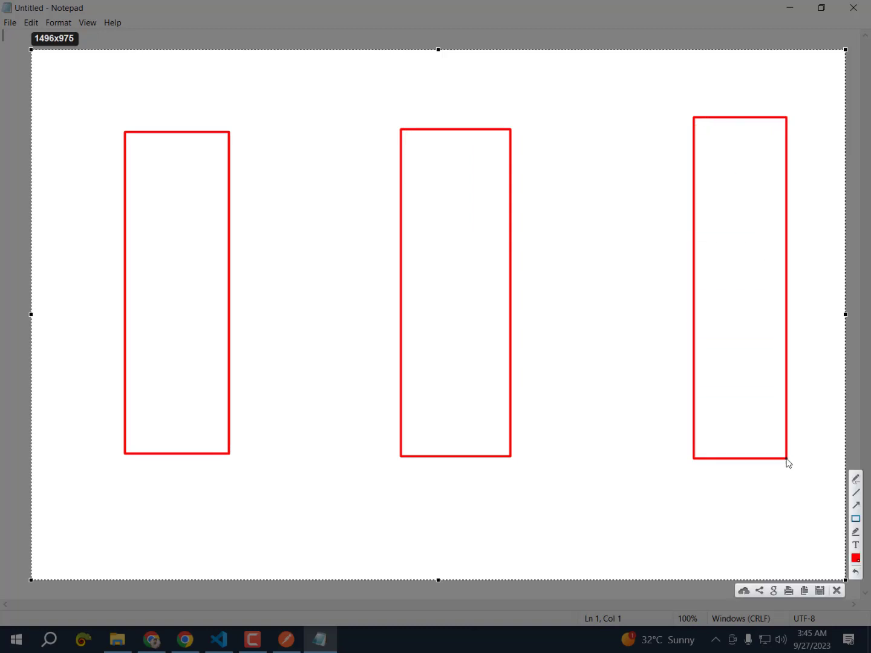
- Draw a large blue rectangle enclosing the middle and right red rectangles
click(855, 558)
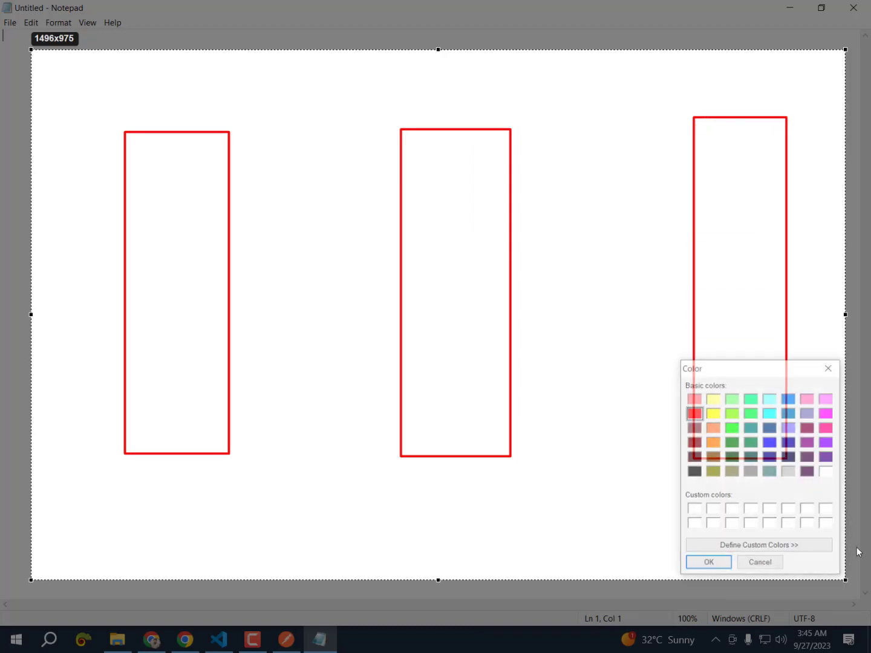
click(769, 442)
click(717, 564)
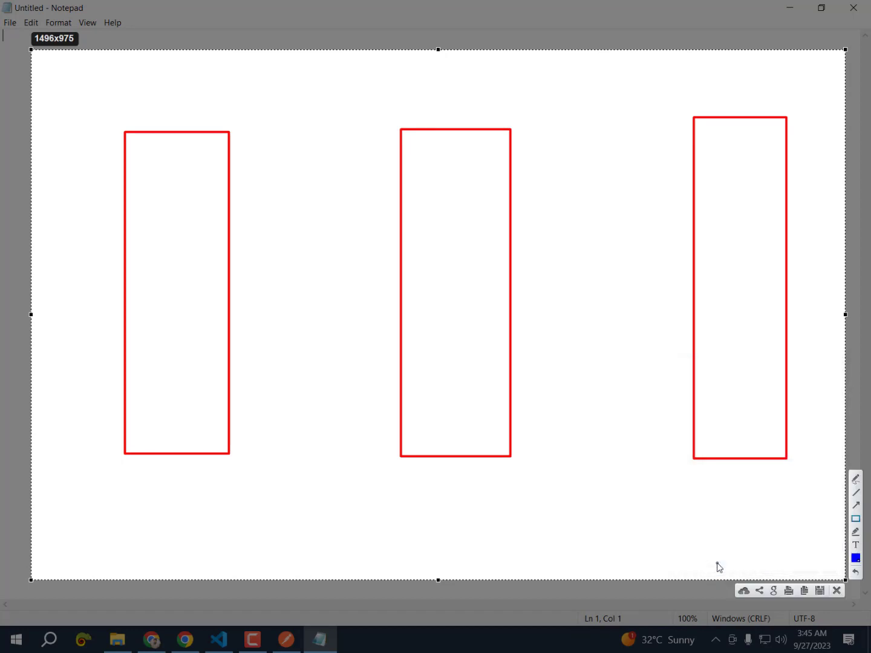
drag(384, 98, 805, 487)
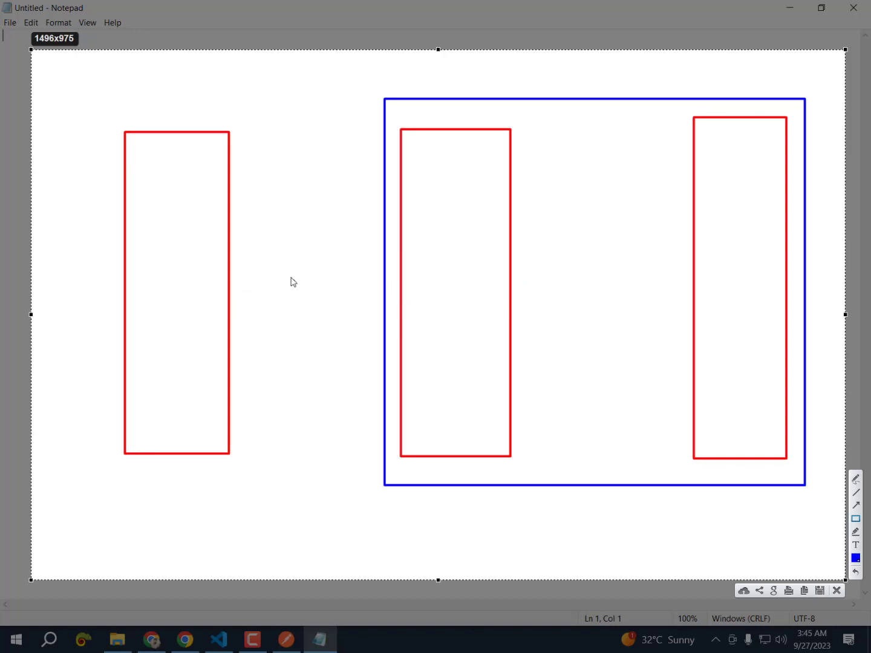
- Draw a lime-green freehand arrow curving from the left red rectangle to the middle one, with a pair of curly braces beneath it
click(855, 558)
click(732, 412)
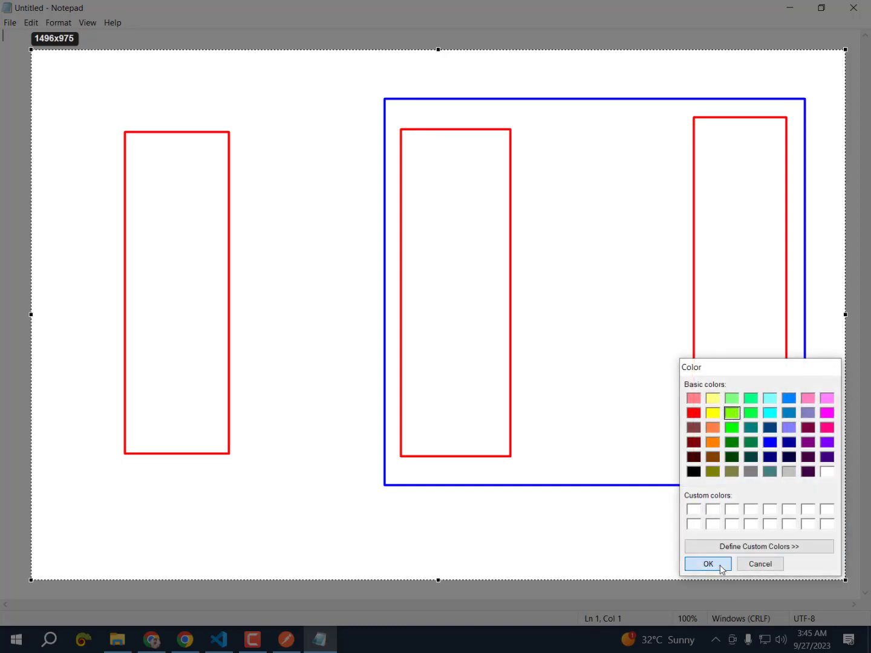
click(703, 565)
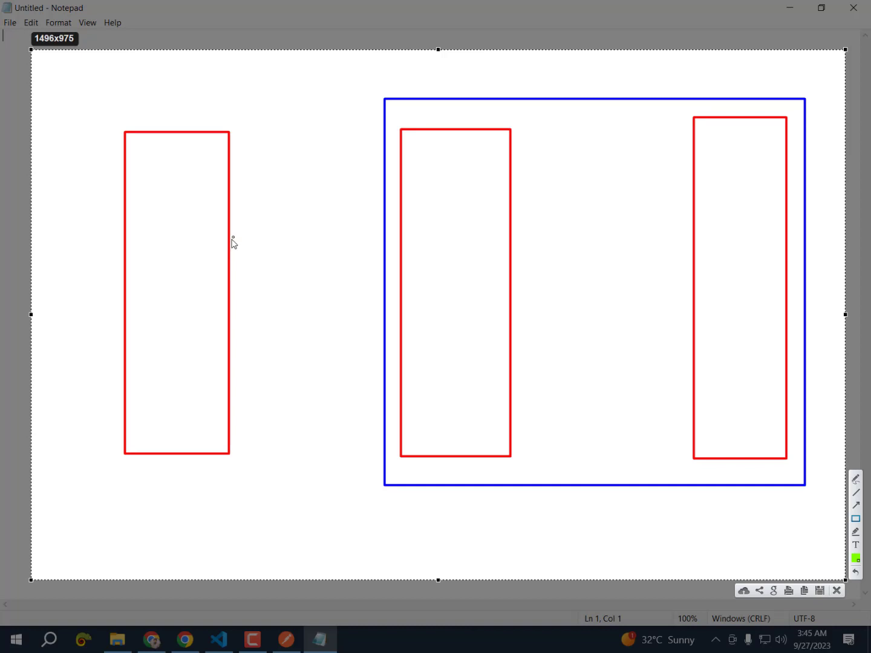
drag(231, 240, 335, 193)
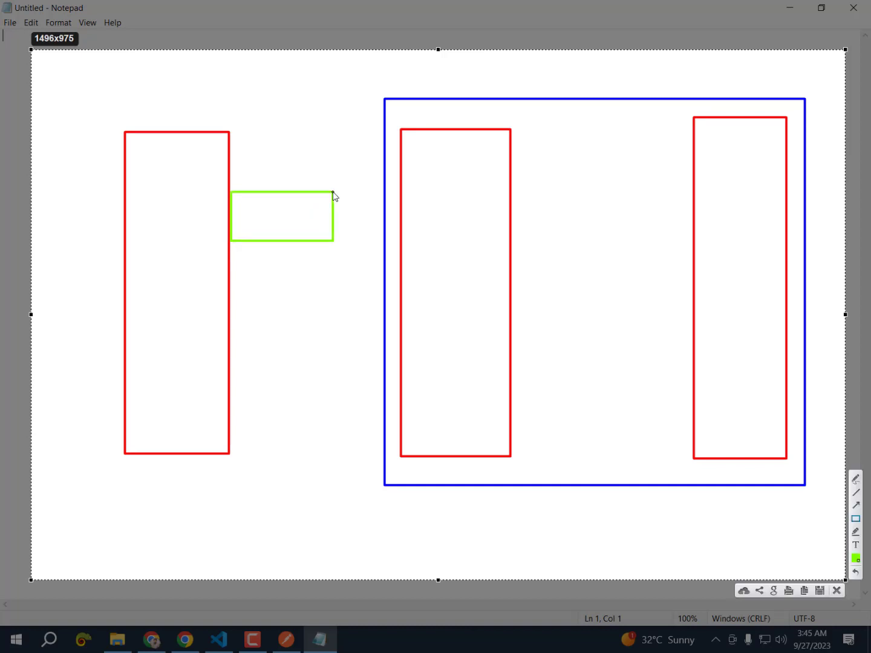
key(ctrl+z)
click(855, 480)
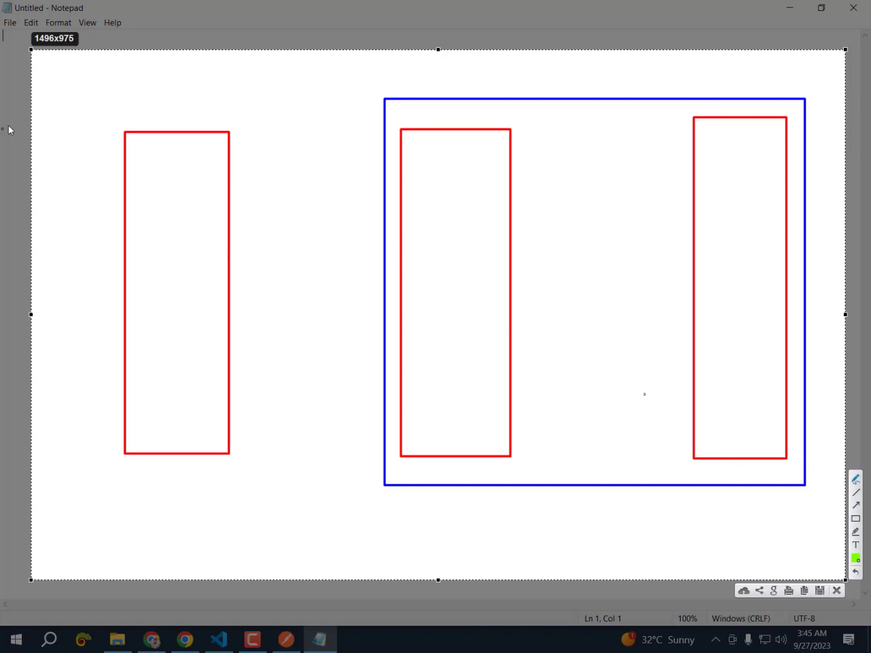
mouse_move(228, 219)
mouse_down()
mouse_move(251, 190)
mouse_move(404, 196)
mouse_up()
mouse_move(393, 198)
mouse_down()
mouse_move(405, 198)
mouse_move(394, 199)
mouse_up()
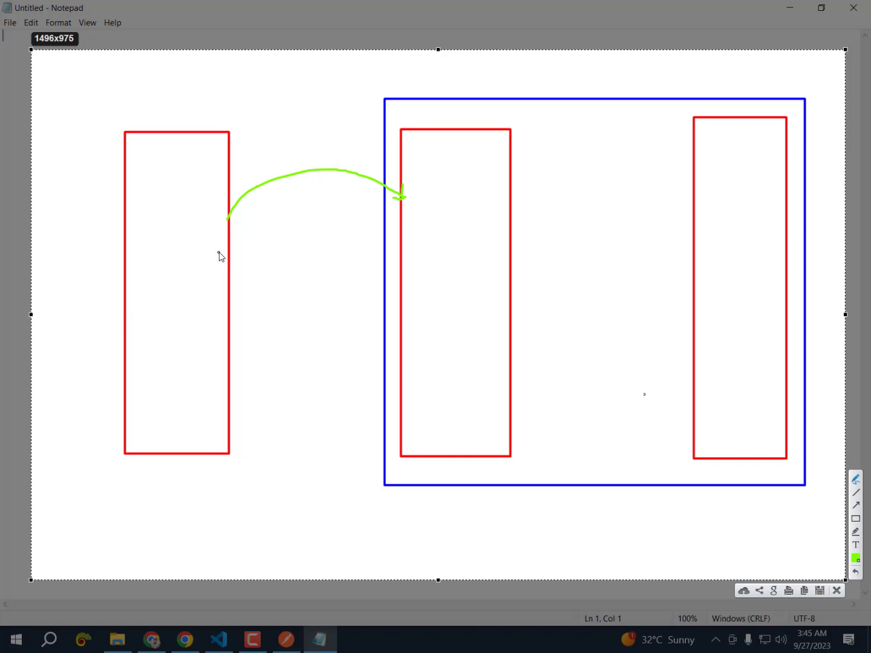
drag(279, 194, 273, 223)
mouse_move(313, 193)
mouse_down()
mouse_move(328, 193)
mouse_move(323, 227)
mouse_up()
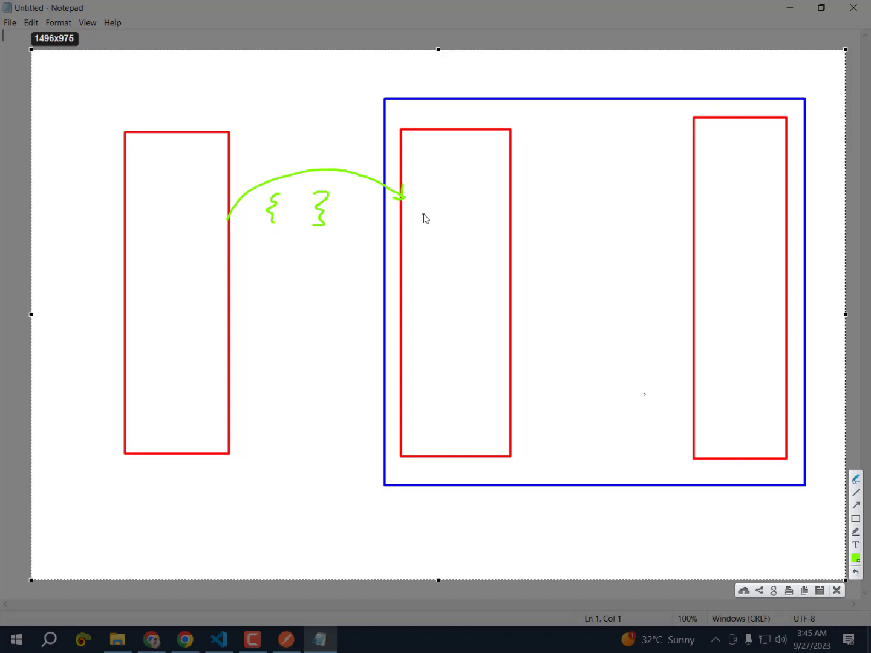
- Sketch short stacked lines in the middle red rectangle and a small form with boxes in the left one
drag(424, 214, 456, 218)
drag(454, 226, 427, 229)
drag(156, 222, 209, 281)
mouse_move(152, 219)
mouse_down()
mouse_move(156, 243)
mouse_move(209, 286)
mouse_up()
mouse_move(165, 239)
mouse_down()
mouse_move(194, 246)
mouse_move(168, 246)
mouse_move(165, 237)
mouse_move(195, 270)
mouse_move(169, 257)
mouse_move(188, 299)
mouse_move(184, 316)
mouse_move(166, 300)
mouse_up()
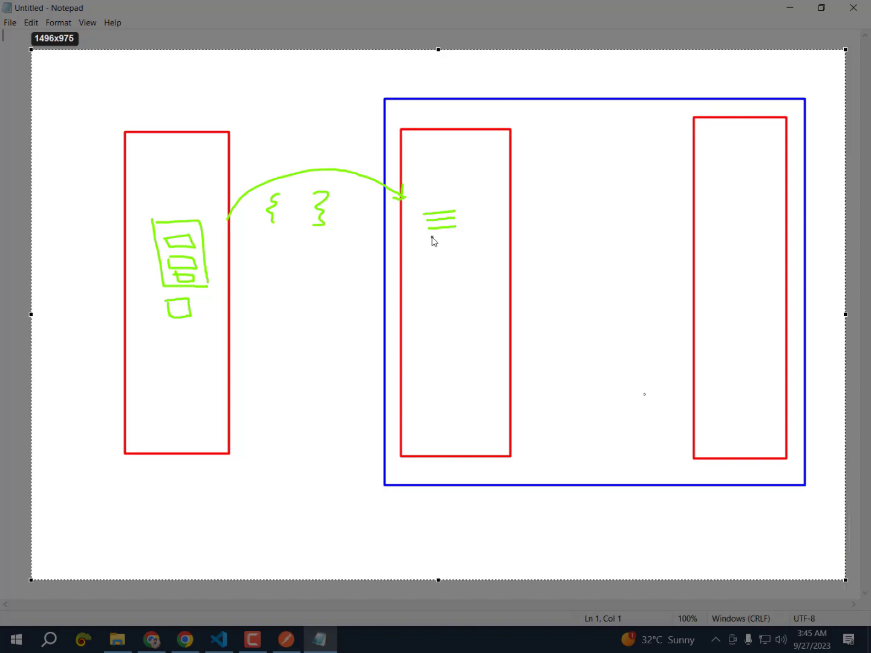
- Complete and circle the stack of lines in the middle rectangle, and draw a return arrow to the left rectangle
mouse_move(427, 237)
mouse_down()
mouse_move(454, 235)
mouse_move(455, 245)
mouse_up()
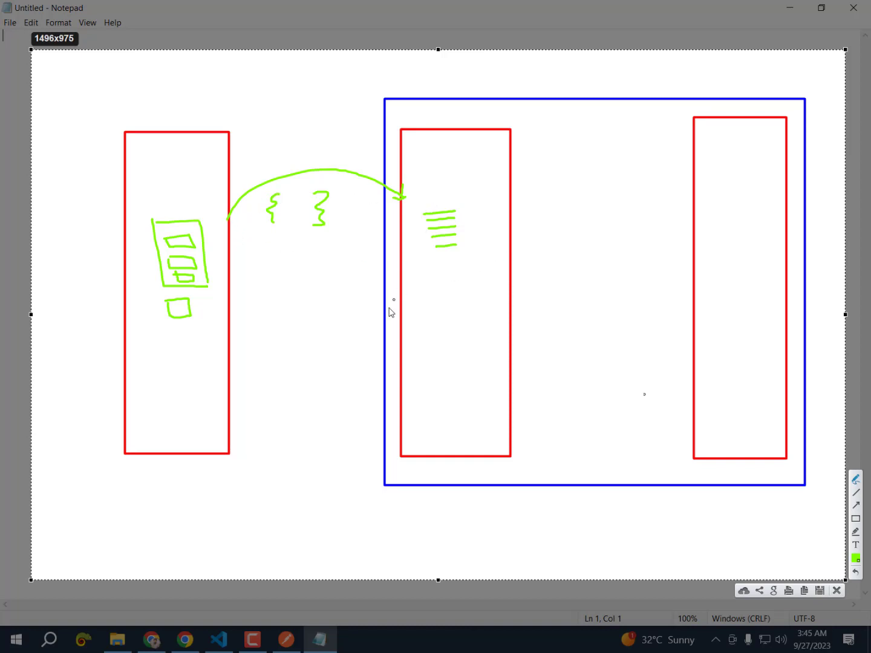
mouse_move(416, 272)
mouse_down()
mouse_move(362, 318)
mouse_move(235, 301)
mouse_move(247, 307)
mouse_up()
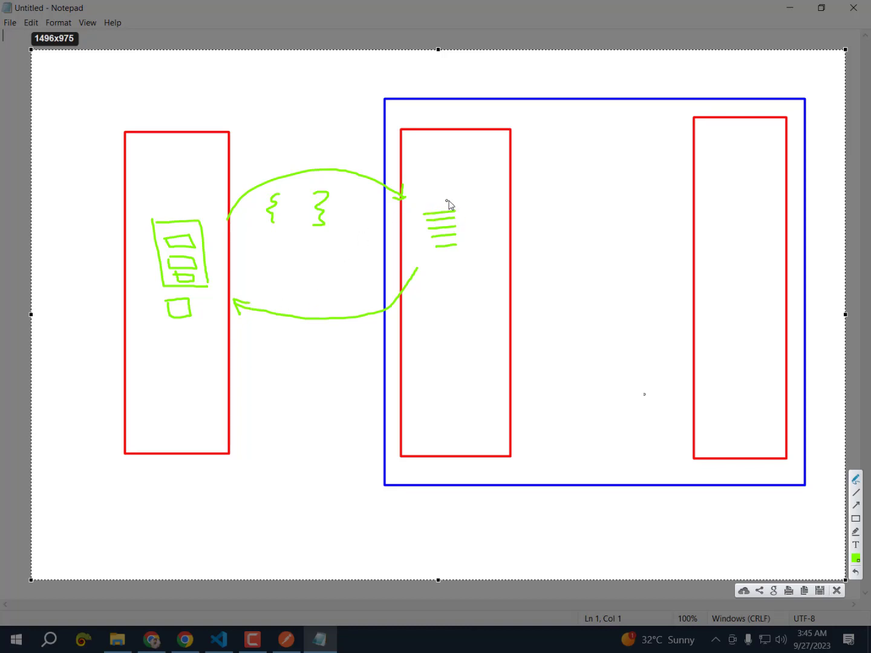
mouse_move(448, 205)
mouse_down()
mouse_move(464, 248)
mouse_move(429, 242)
mouse_move(451, 210)
mouse_up()
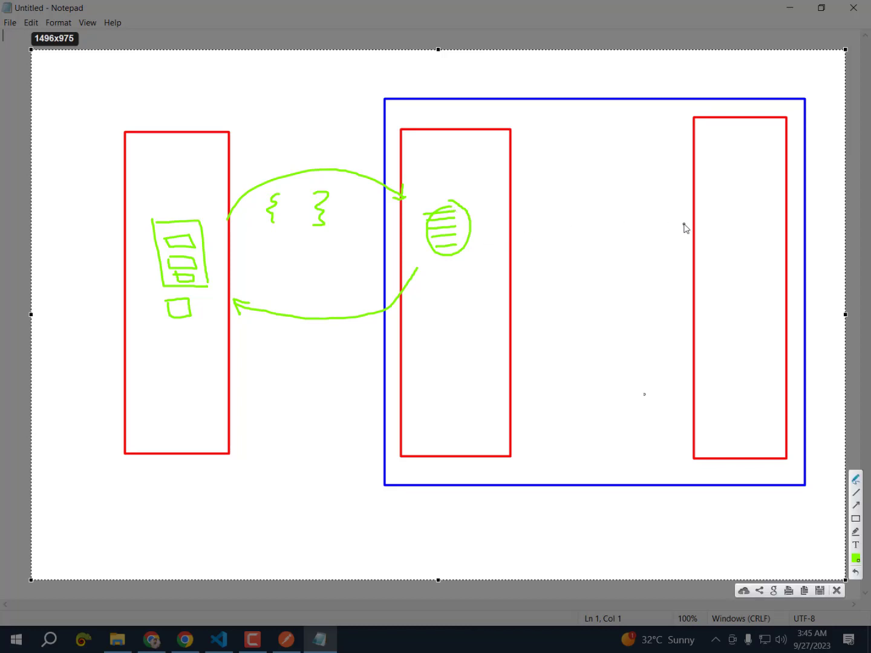
click(855, 520)
drag(707, 193, 715, 207)
key(ctrl+z)
- Handwrite "Document" in the right red rectangle, then double-underline both that word and the circled lines in the middle rectangle
click(855, 479)
mouse_move(702, 199)
mouse_down()
mouse_move(702, 216)
mouse_move(711, 198)
mouse_move(708, 219)
mouse_move(757, 203)
mouse_up()
mouse_move(759, 205)
mouse_down()
mouse_move(786, 213)
mouse_move(797, 210)
mouse_move(801, 181)
mouse_move(809, 192)
mouse_up()
drag(791, 189, 814, 189)
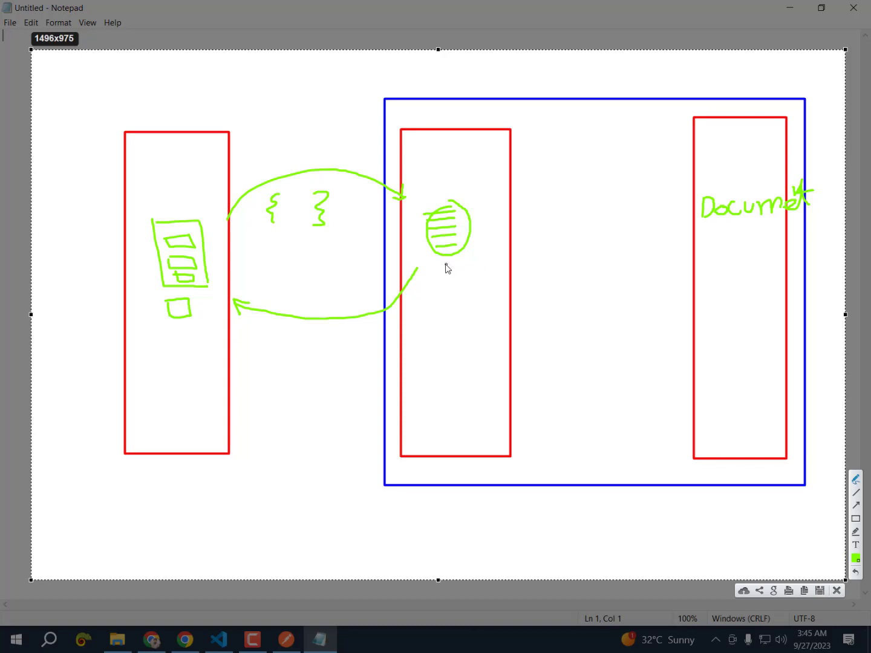
mouse_move(437, 263)
mouse_down()
mouse_move(479, 262)
mouse_move(450, 274)
mouse_move(482, 267)
mouse_up()
mouse_move(710, 228)
mouse_down()
mouse_move(782, 222)
mouse_move(714, 239)
mouse_move(791, 232)
mouse_up()
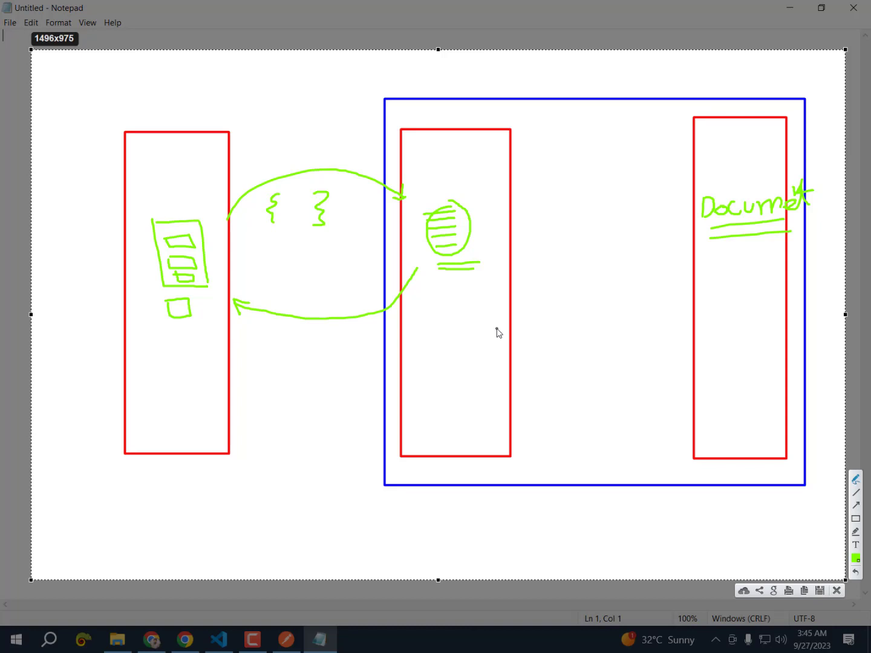
- Draw a smaller dark maroon rectangle between the middle and right red rectangles
click(855, 520)
click(856, 557)
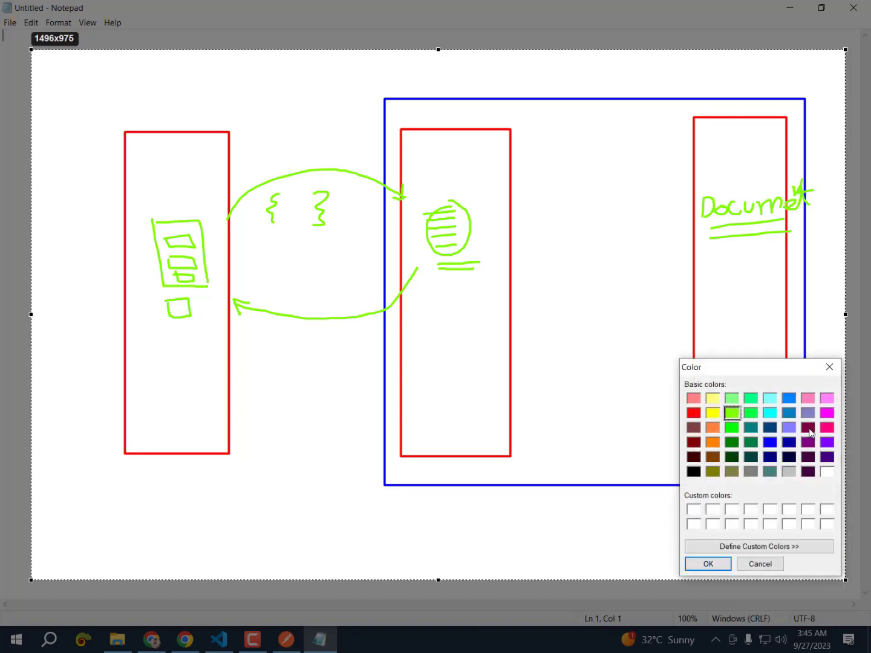
click(809, 431)
click(708, 563)
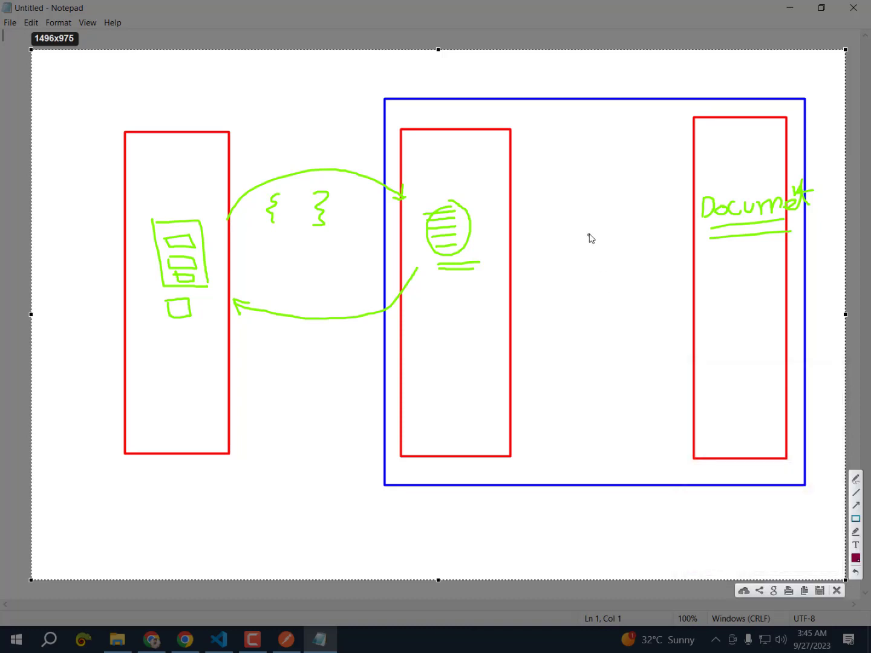
drag(563, 192, 644, 326)
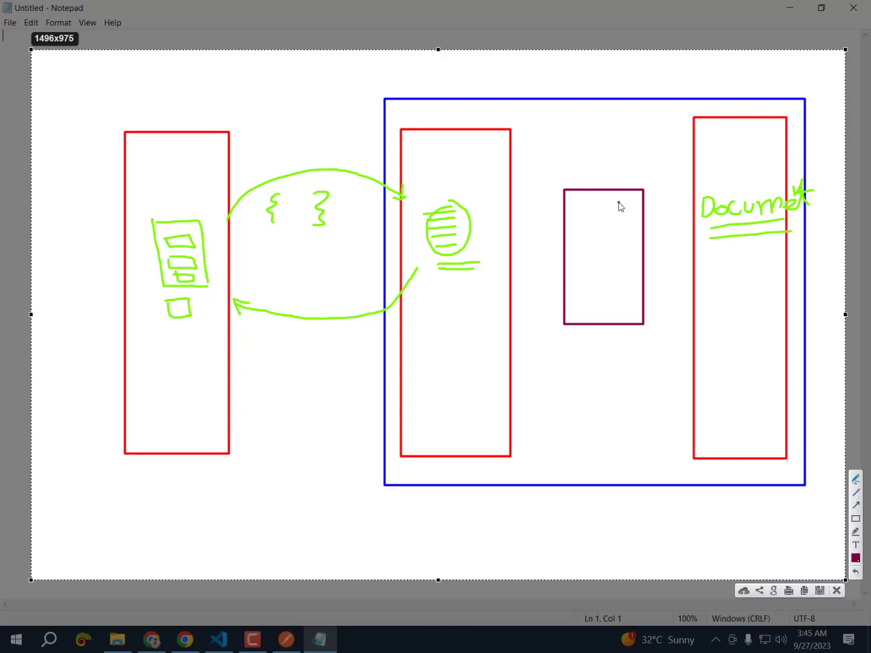
- Handwrite a circled "ODM" above the maroon rectangle and "Mongoose" above that
mouse_move(574, 158)
mouse_down()
mouse_move(582, 176)
mouse_move(592, 164)
mouse_move(582, 176)
mouse_move(616, 149)
mouse_move(618, 171)
mouse_up()
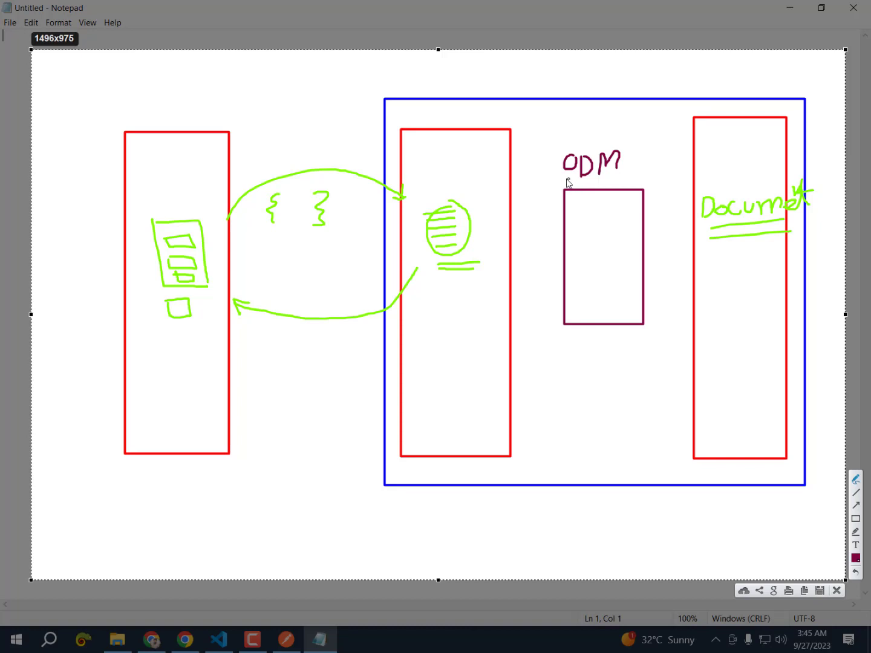
mouse_move(560, 175)
mouse_down()
mouse_move(628, 167)
mouse_move(574, 145)
mouse_move(560, 177)
mouse_up()
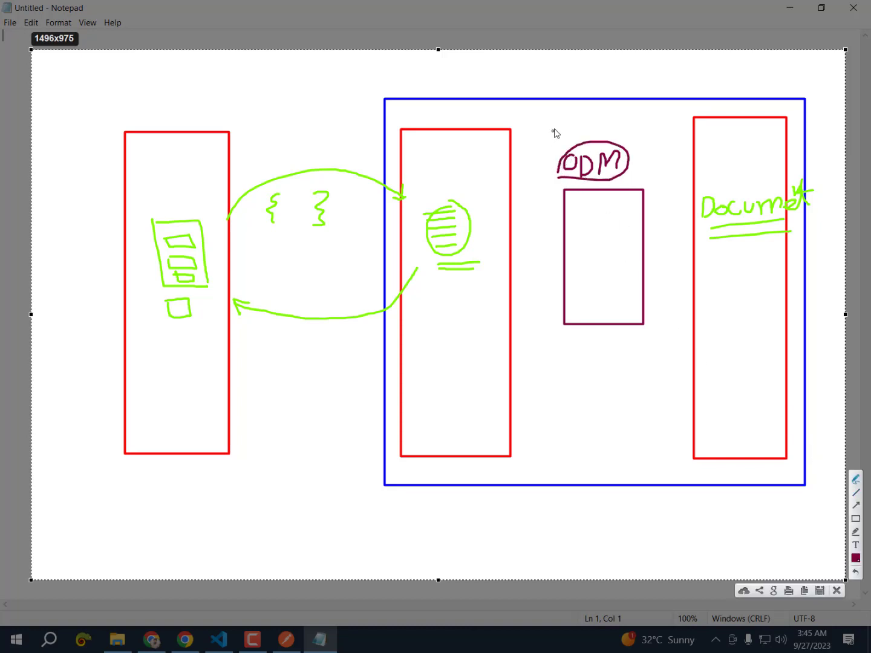
mouse_move(554, 133)
mouse_down()
mouse_move(572, 121)
mouse_move(575, 135)
mouse_up()
mouse_move(580, 124)
mouse_down()
mouse_move(613, 128)
mouse_move(607, 145)
mouse_move(622, 124)
mouse_move(642, 138)
mouse_up()
mouse_move(655, 124)
mouse_down()
mouse_move(651, 132)
mouse_move(659, 131)
mouse_up()
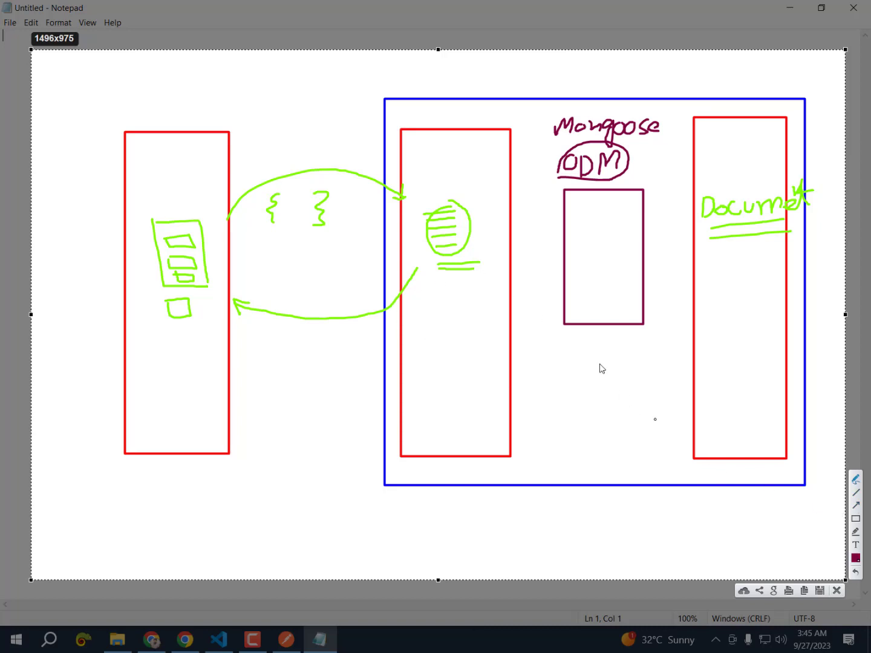
- Draw double-headed maroon arrows linking the maroon rectangle to the red rectangles on both of its sides
mouse_move(512, 281)
mouse_down()
mouse_move(558, 274)
mouse_move(555, 286)
mouse_up()
mouse_move(644, 271)
mouse_down()
mouse_move(695, 271)
mouse_move(648, 276)
mouse_up()
mouse_move(513, 276)
mouse_down()
mouse_move(511, 283)
mouse_move(531, 289)
mouse_up()
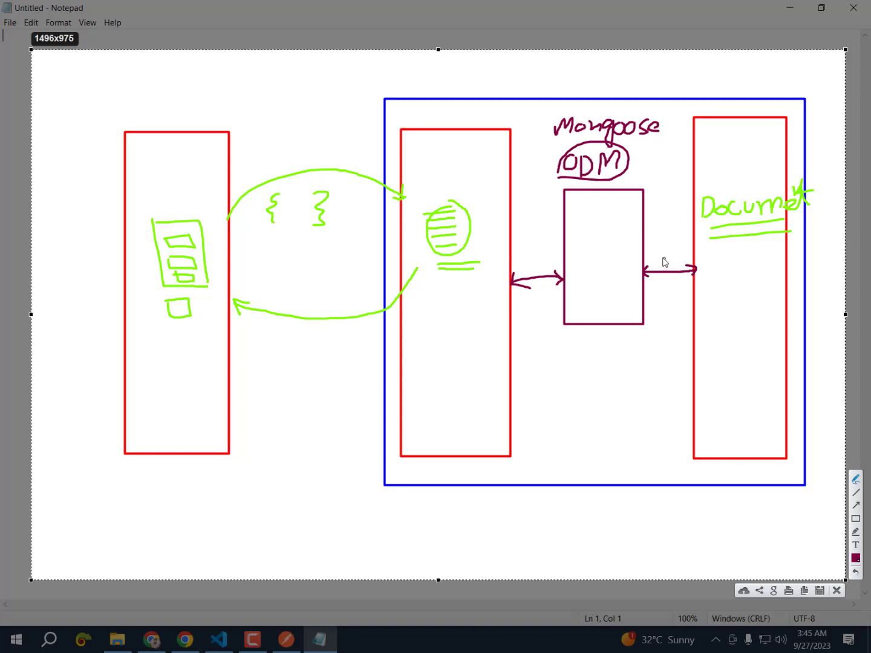
- Save the annotated capture to the Desktop as the PNG file Screenshot_1.png
click(816, 592)
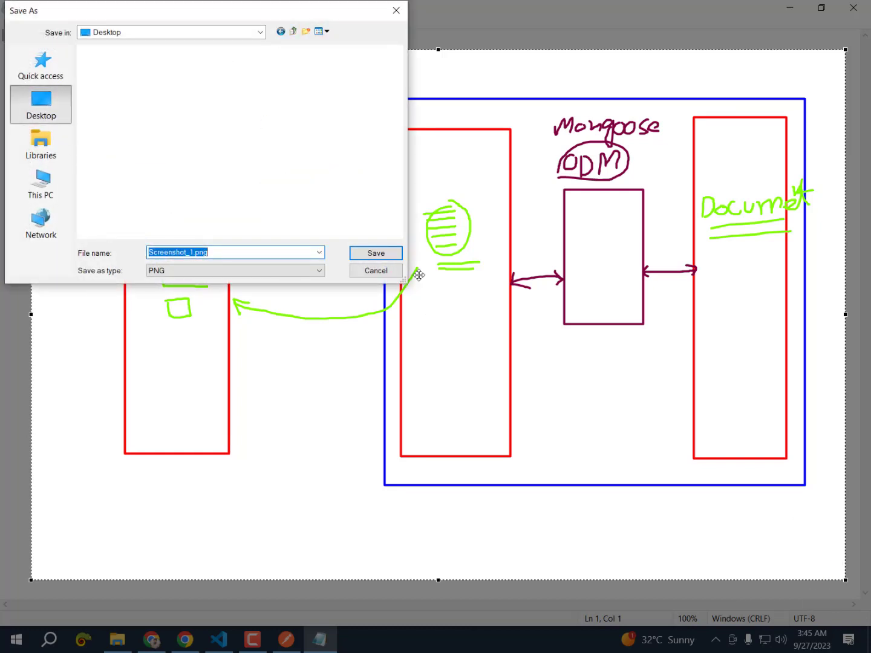
click(384, 259)
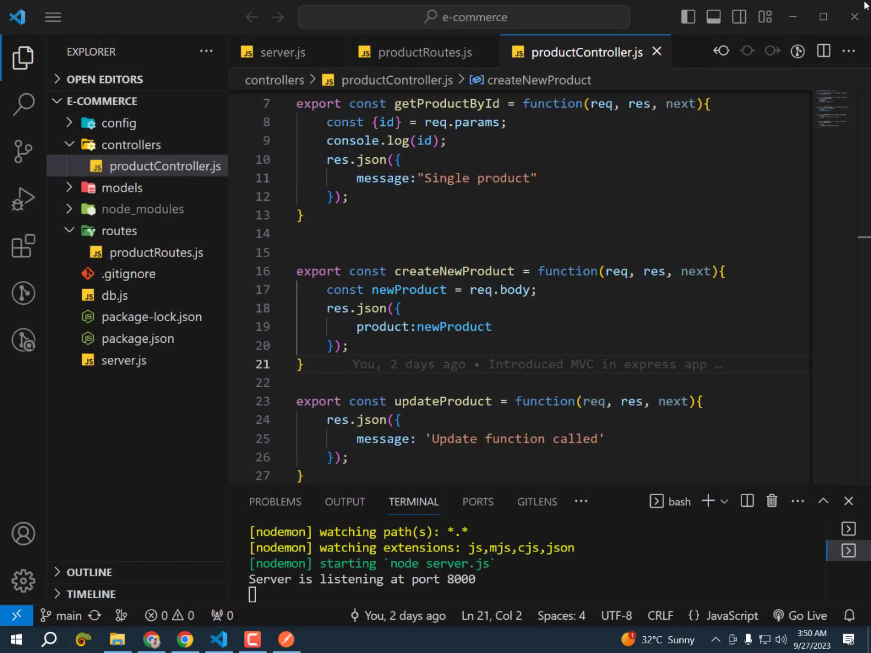
- Switch to Chrome and search for "mongodb" in a new tab
click(152, 643)
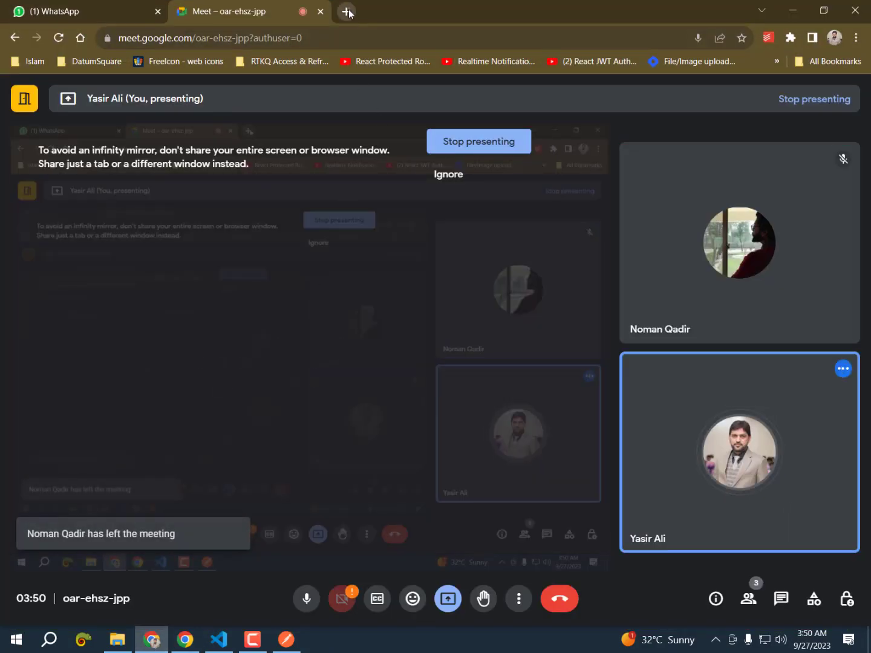
click(345, 11)
text(mo)
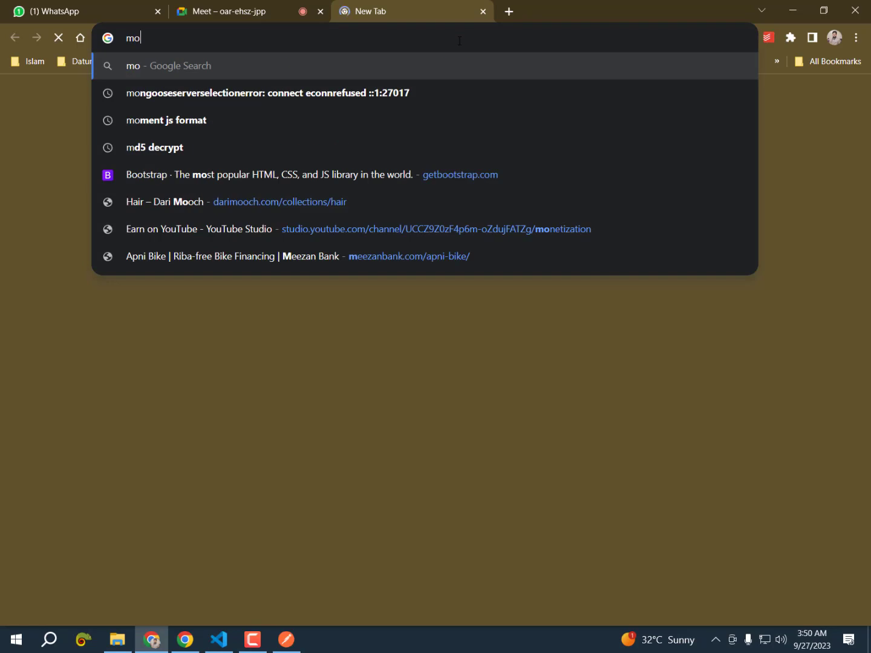
text(ngo)
key(Down)
key(Down)
key(Down)
key(Down)
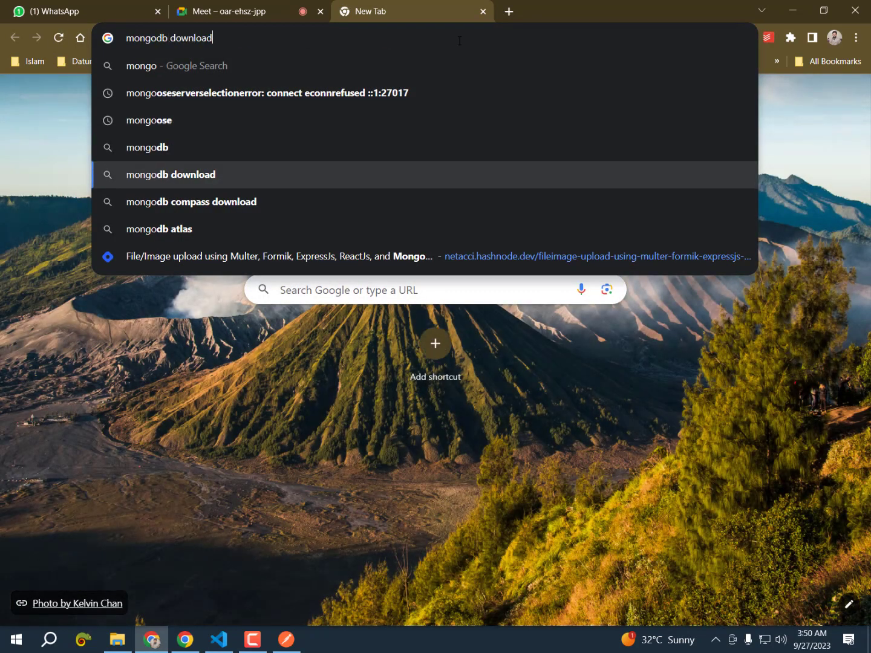
key(Up)
key(Return)
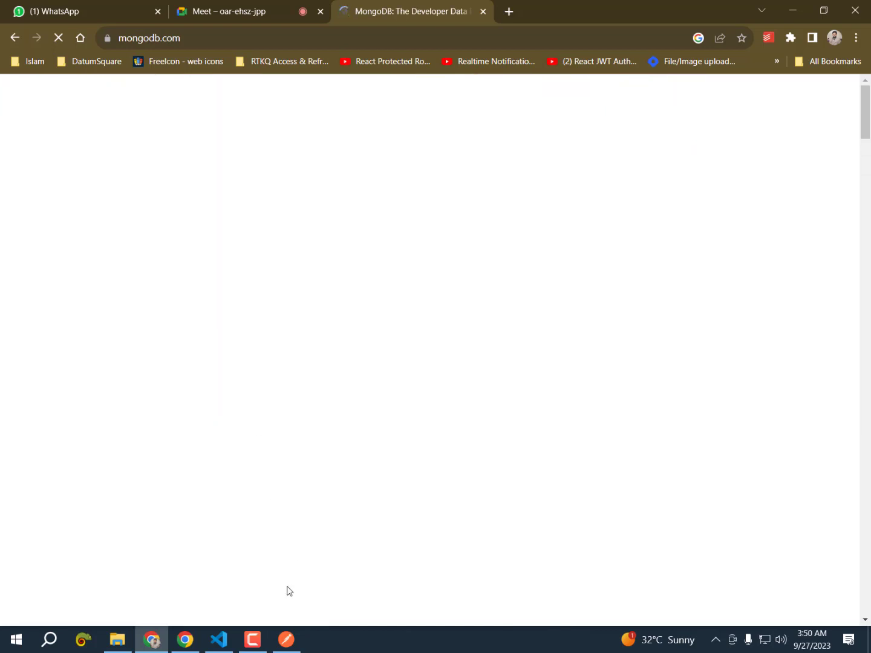
- Open the MongoDB Community Server page from the site's Community Edition products and go to its download options
click(252, 646)
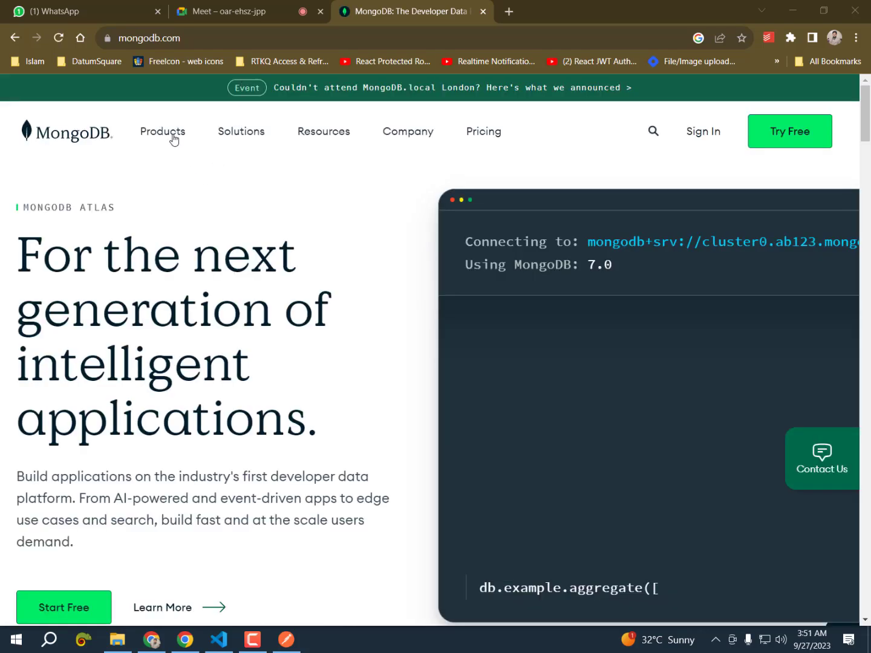
mouse_move(174, 139)
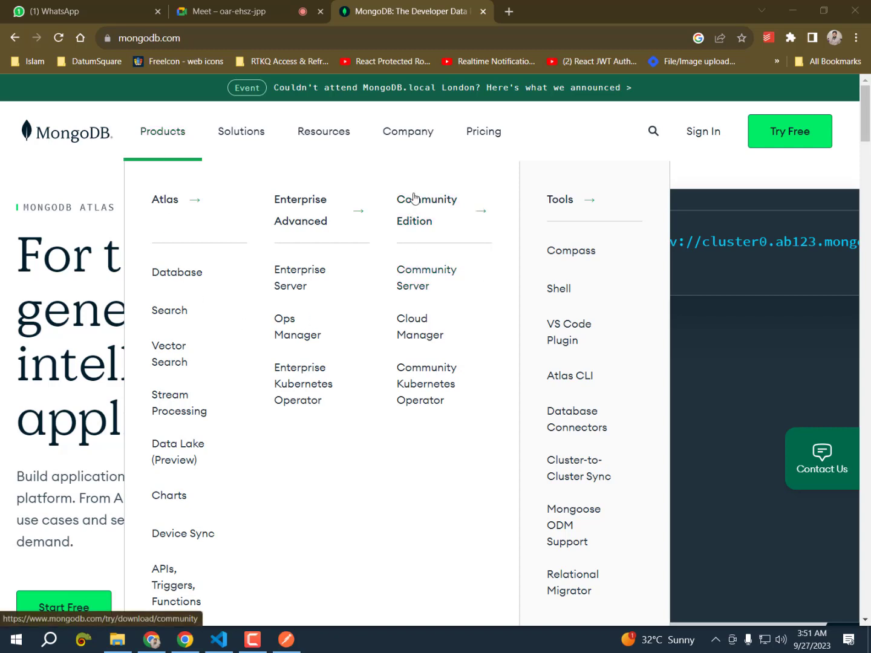
click(422, 274)
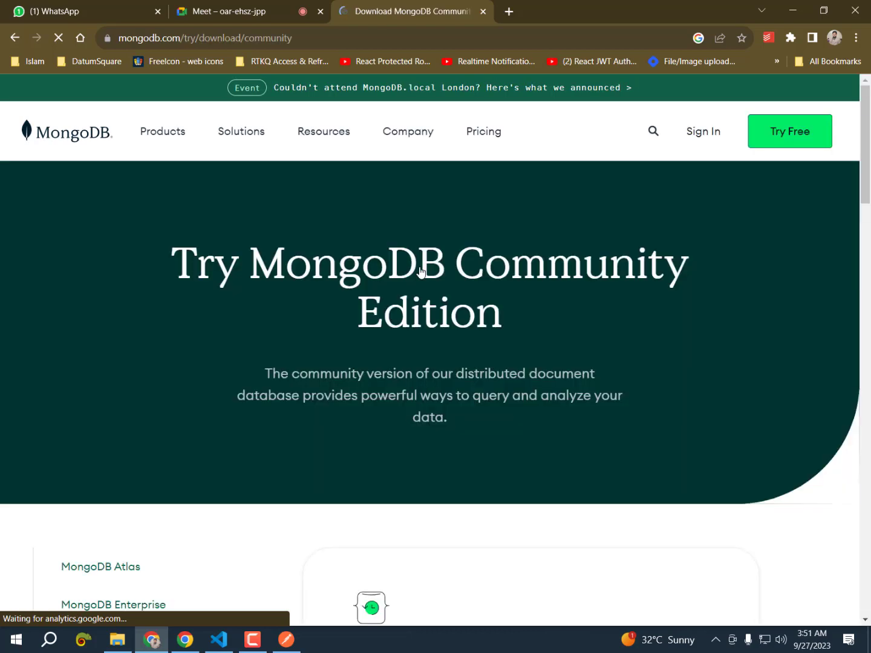
scroll(421, 272, down, 5)
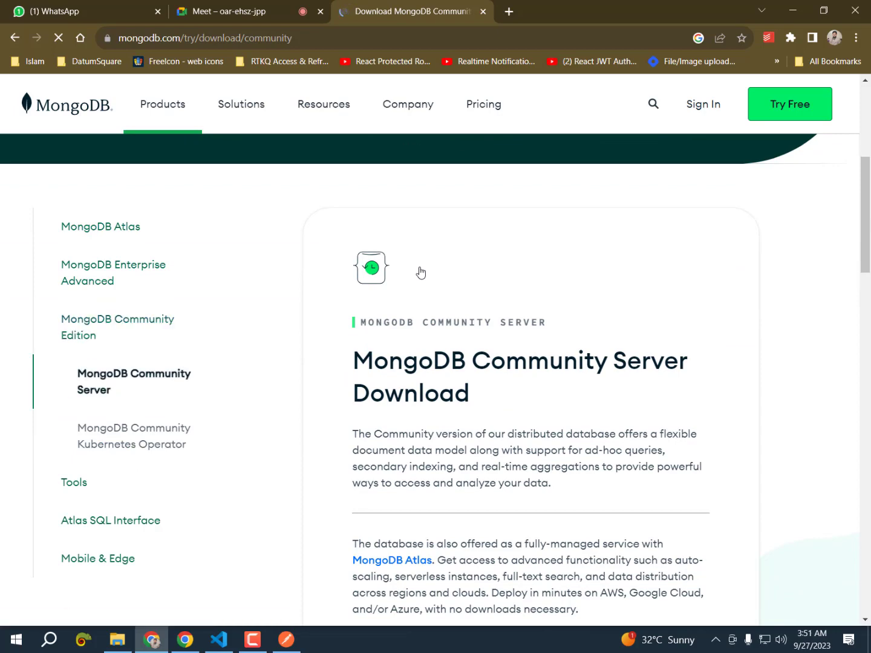
scroll(422, 272, down, 8)
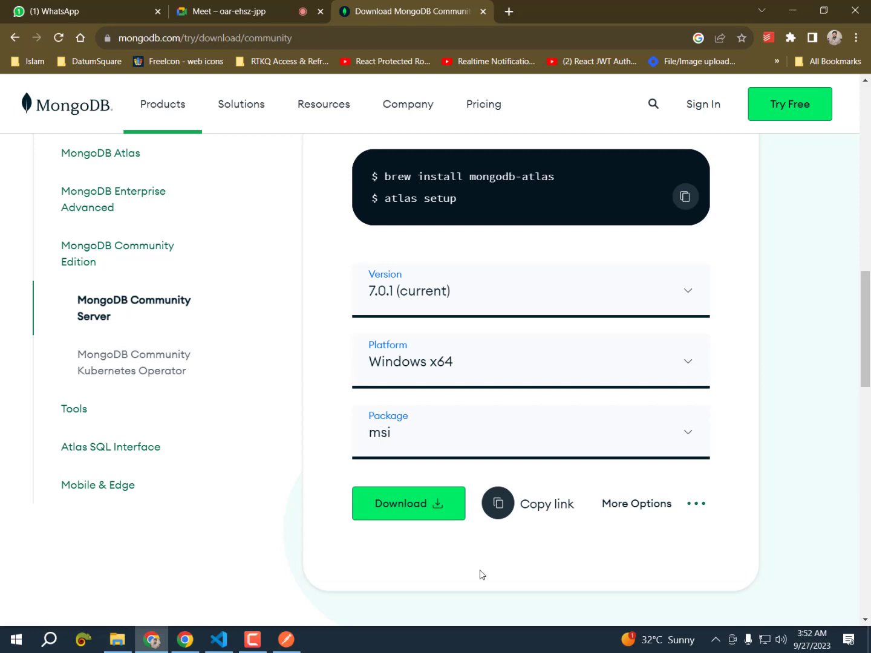
- Search Windows for "mon" and "com" to look for installed MongoDB programs, and close the search
key(super)
text(mon)
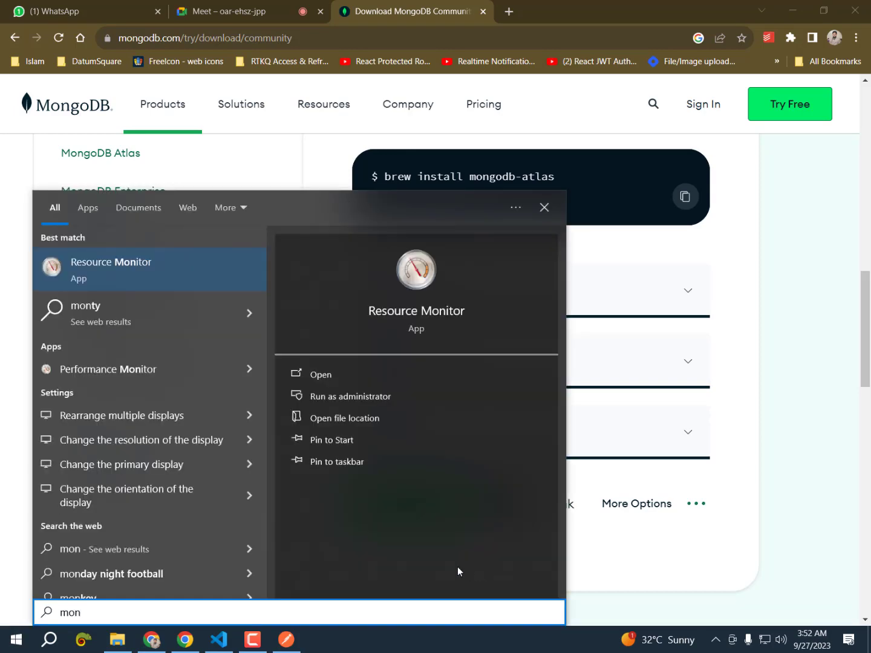
key(BackSpace)
key(BackSpace)
key(BackSpace)
text(mon)
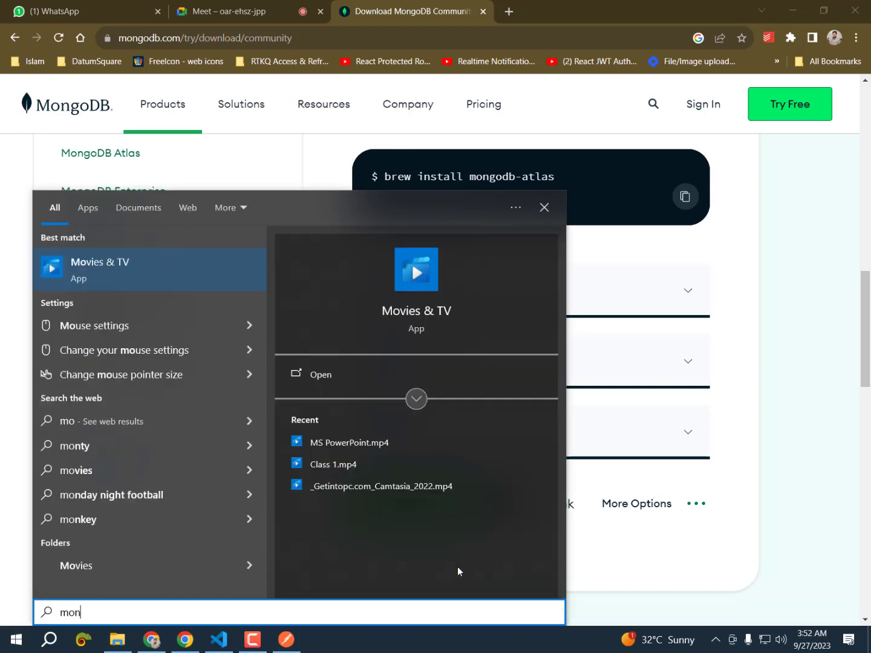
key(BackSpace)
key(BackSpace)
key(BackSpace)
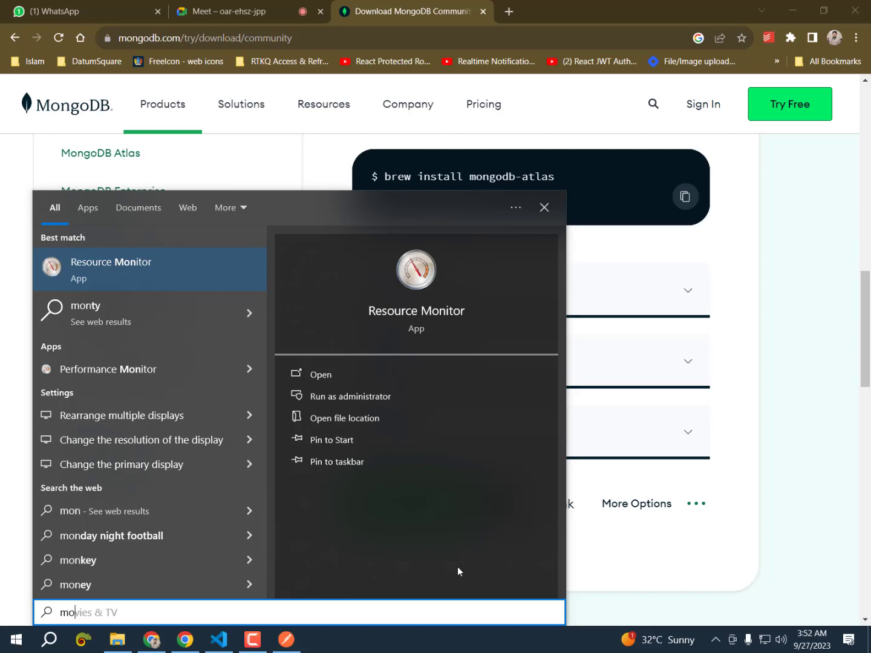
text(com)
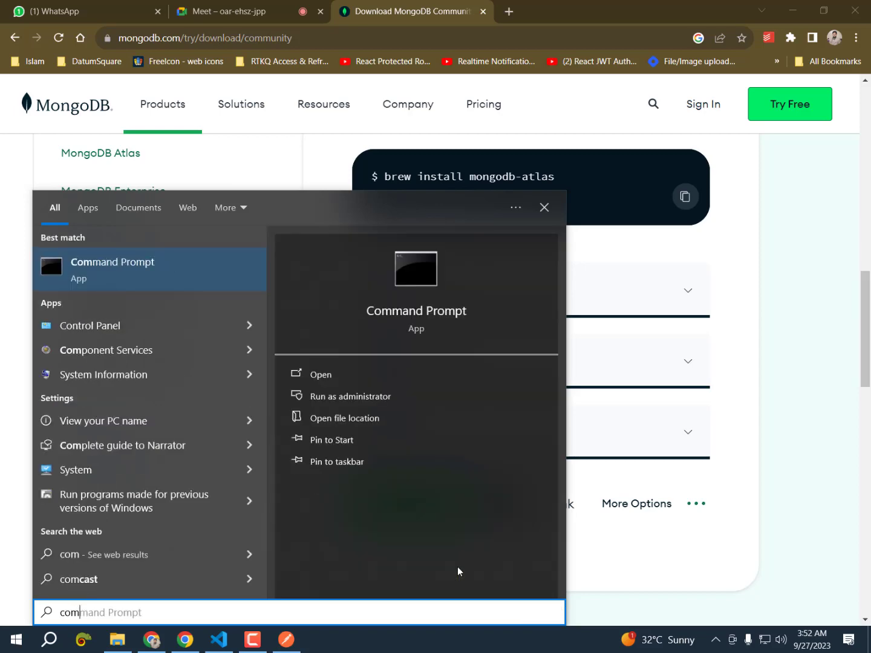
key(BackSpace)
key(BackSpace)
key(BackSpace)
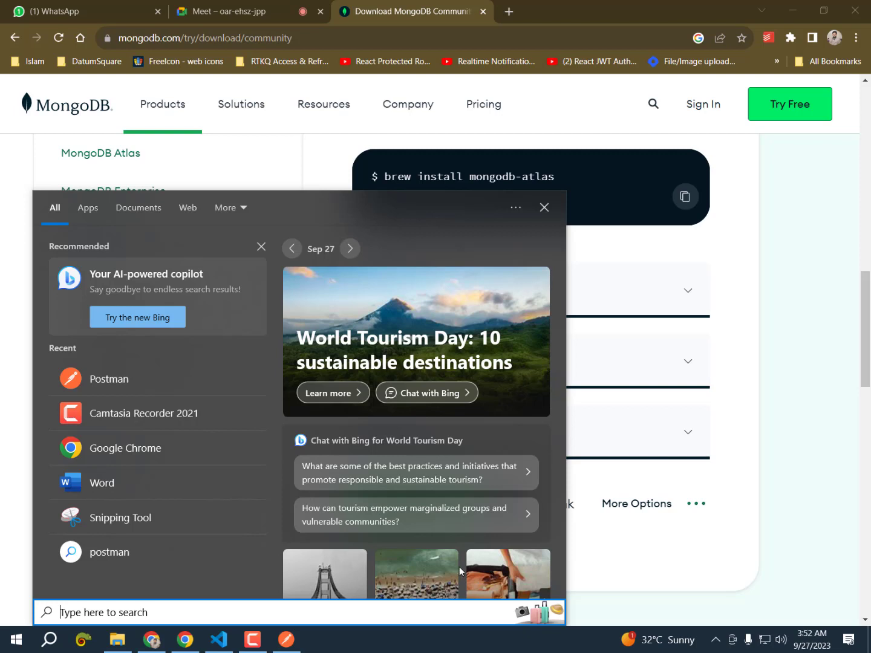
click(831, 515)
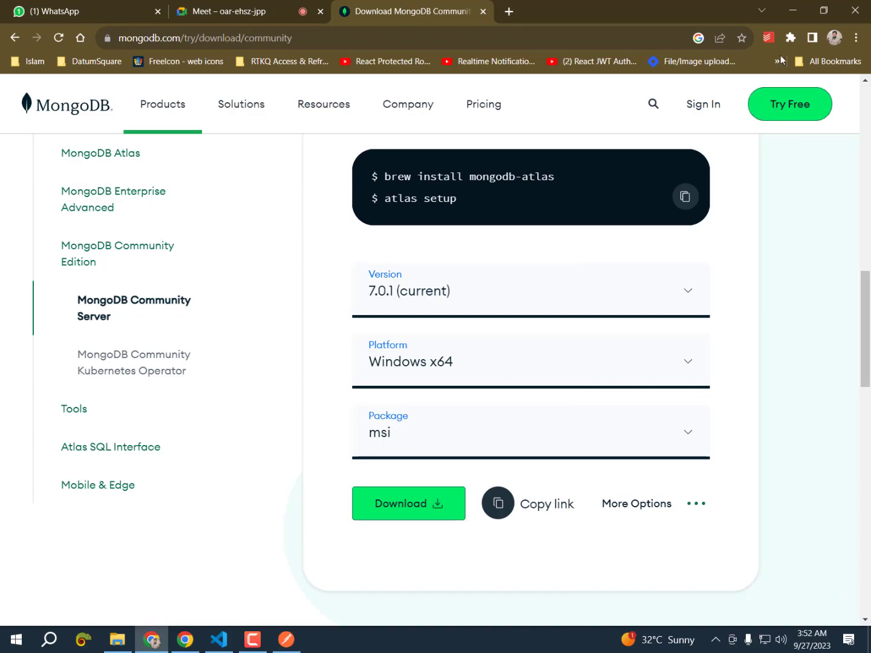
- Show the desktop, open Screenshot_1.png to review the Mongoose diagram, and close the image viewer
key(alt+Tab)
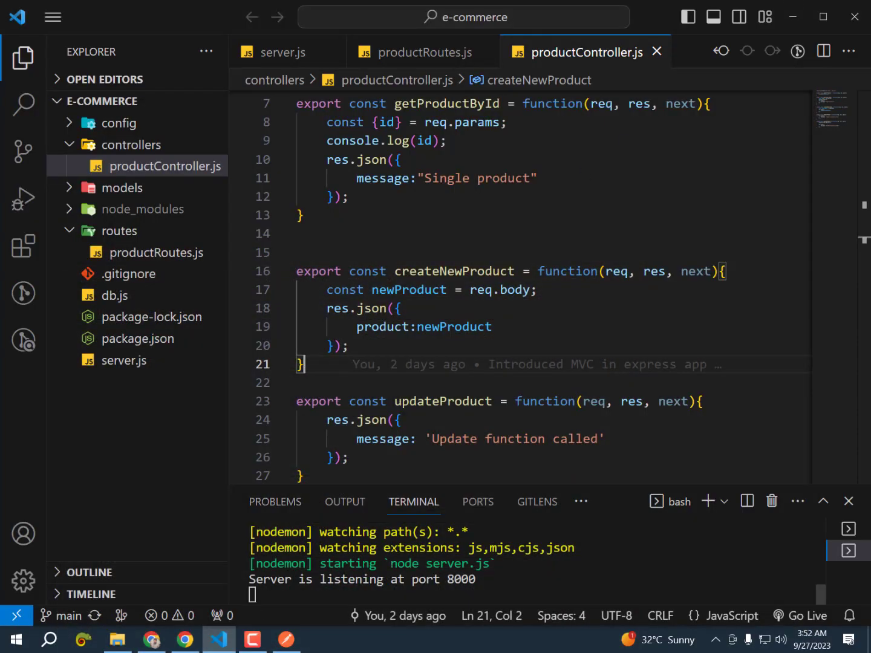
key(super+d)
click(34, 499)
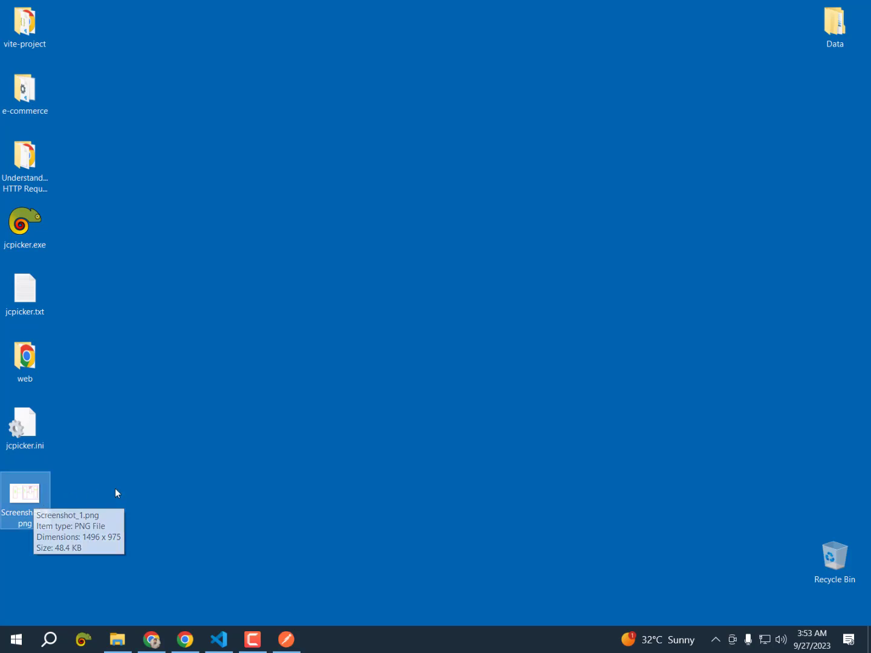
double_click(32, 491)
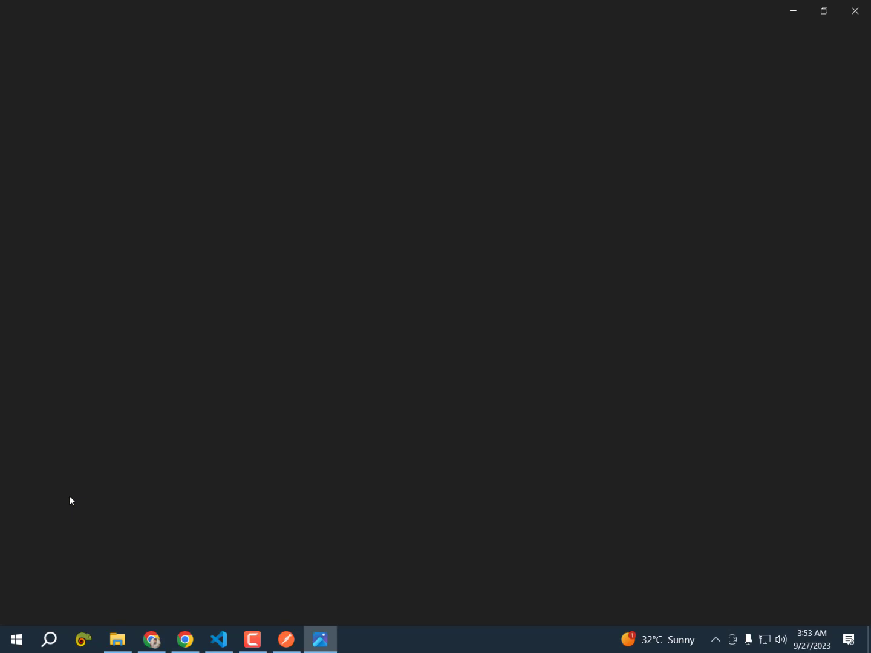
click(535, 399)
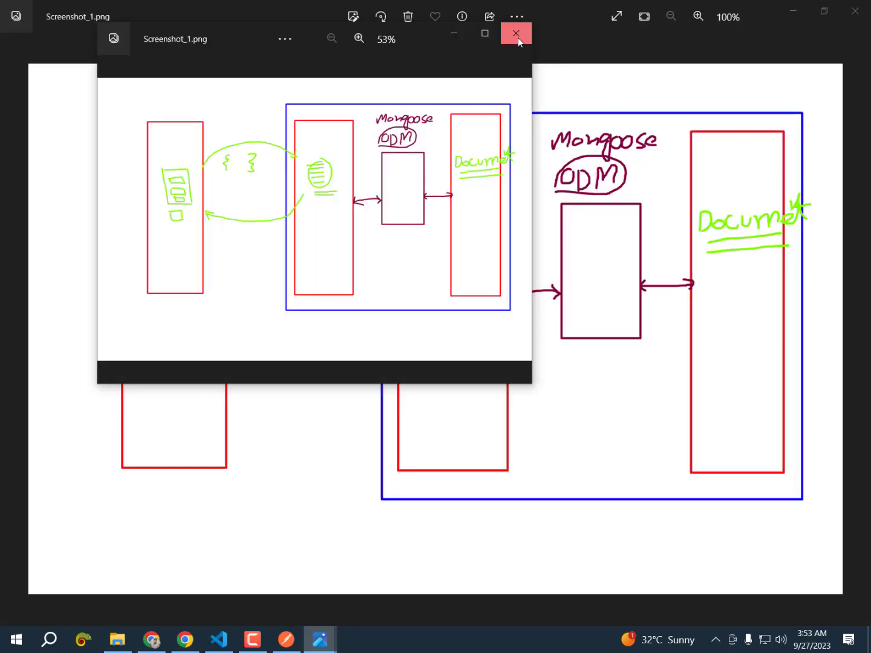
click(515, 35)
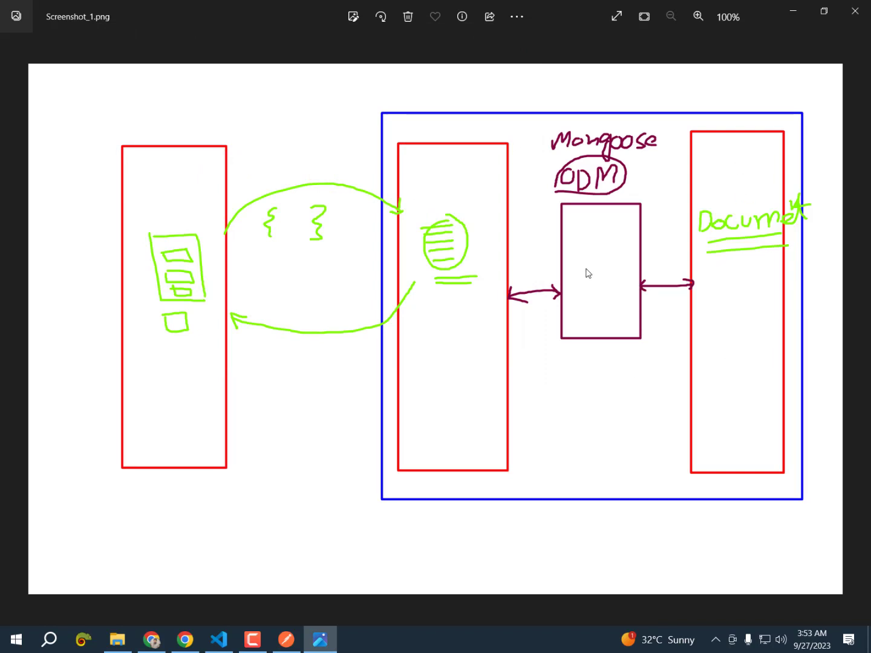
click(852, 10)
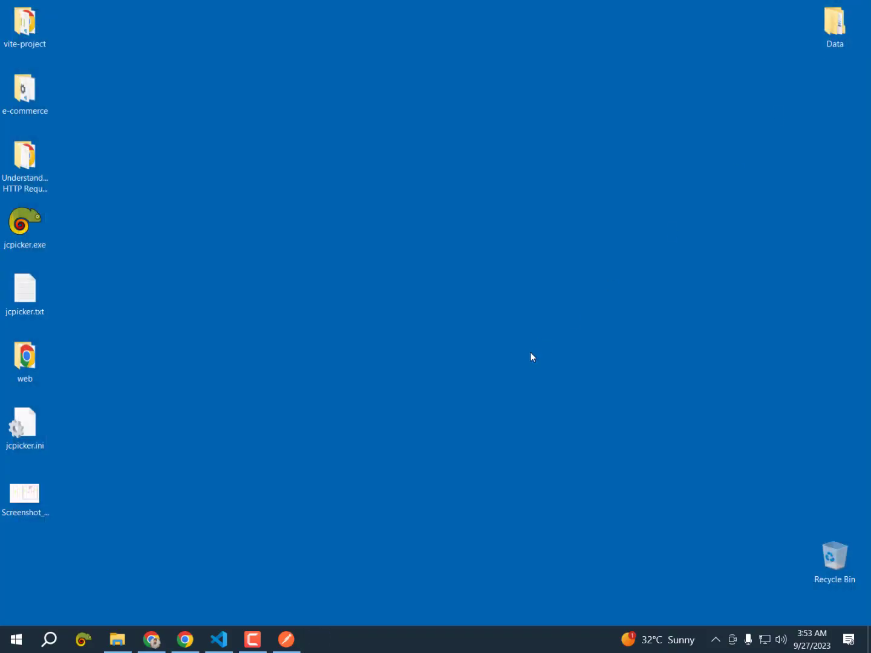
- Search Windows for "mong" to look for installed MongoDB programs, and dismiss the search
key(super)
text(mono)
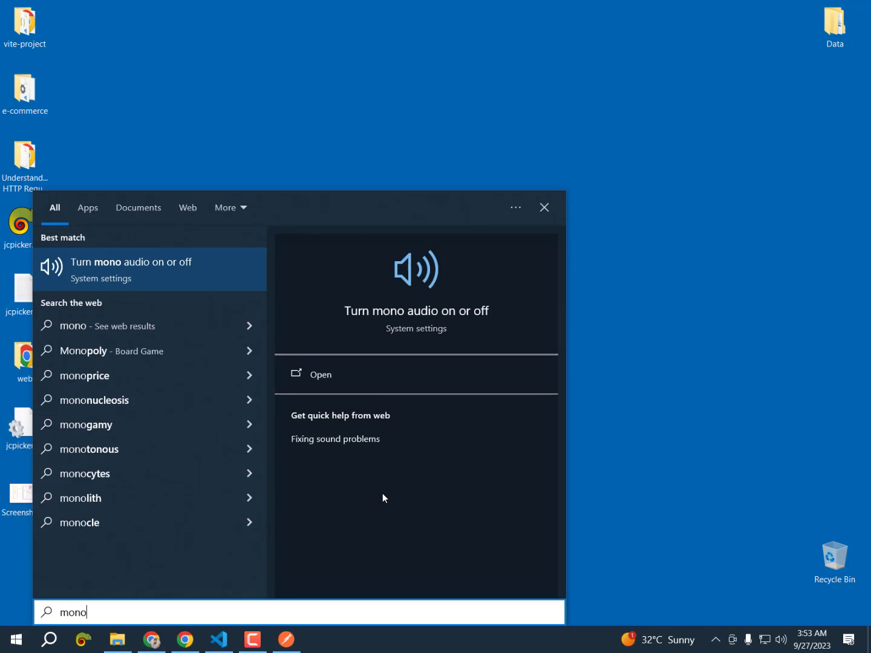
key(BackSpace)
key(BackSpace)
text(ng)
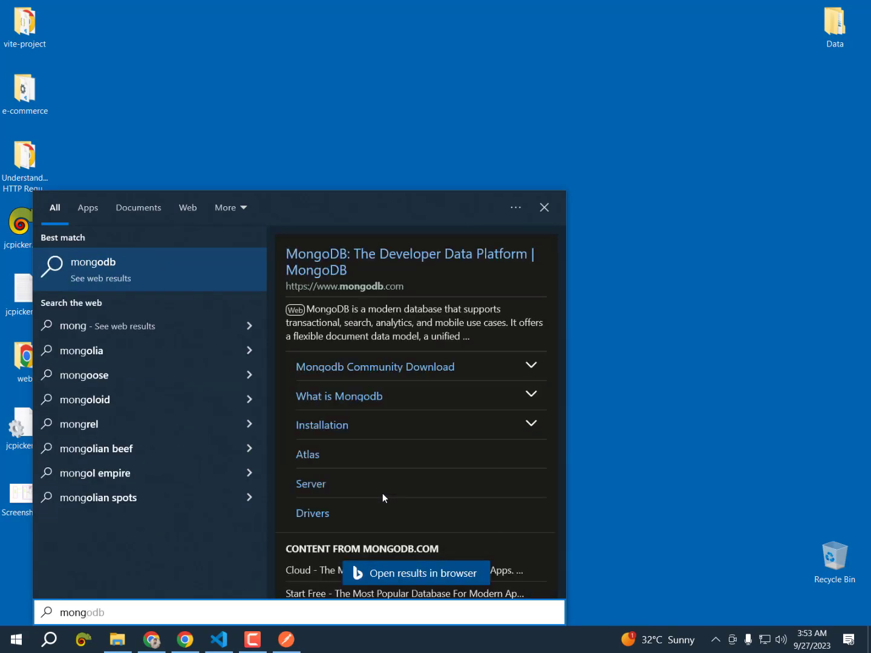
key(BackSpace)
key(BackSpace)
key(BackSpace)
key(BackSpace)
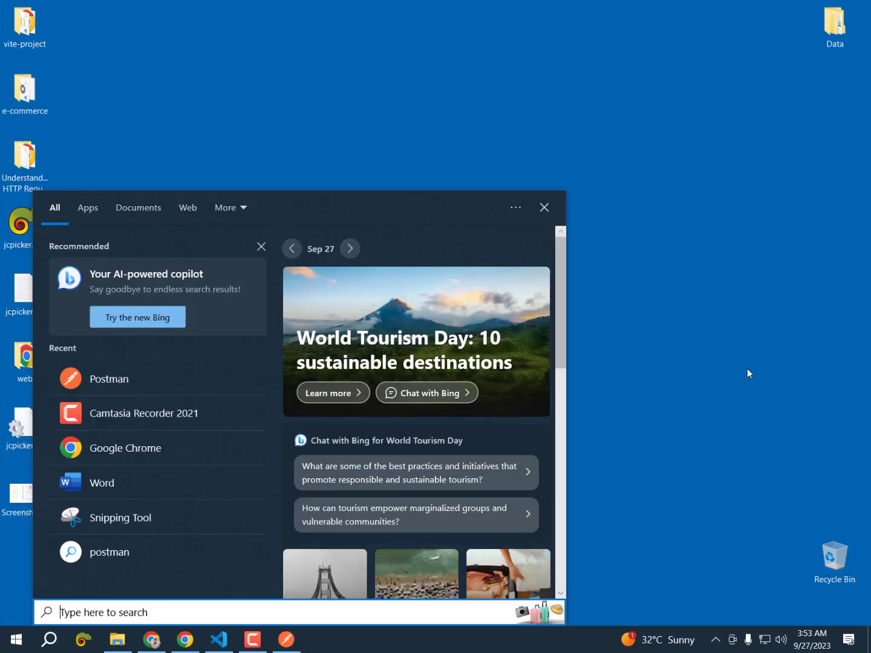
click(747, 373)
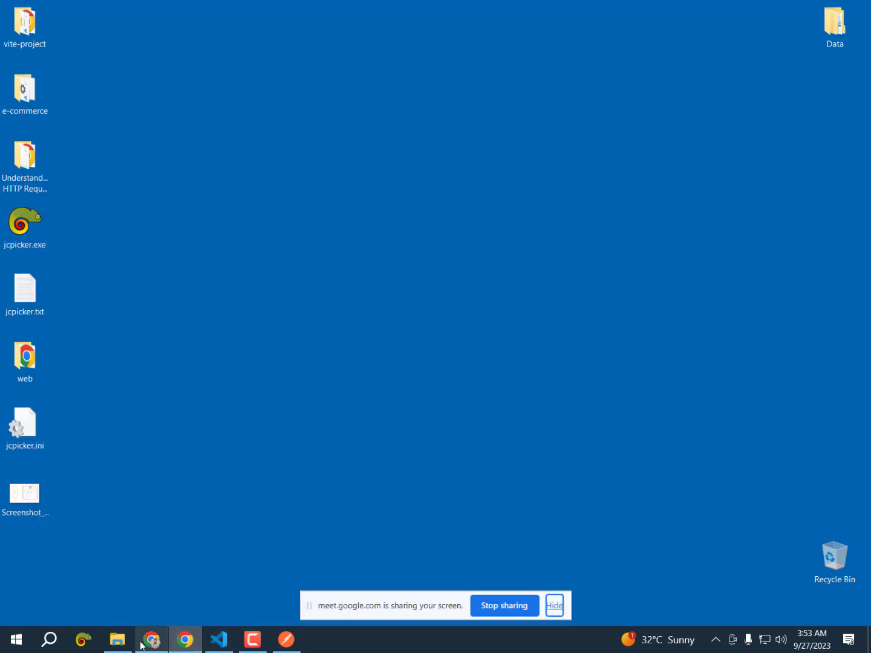
- Return to Chrome, download the Windows x64 msi package of MongoDB 7.0.1 to the Desktop, and hide the screen-sharing notice
click(141, 645)
click(395, 511)
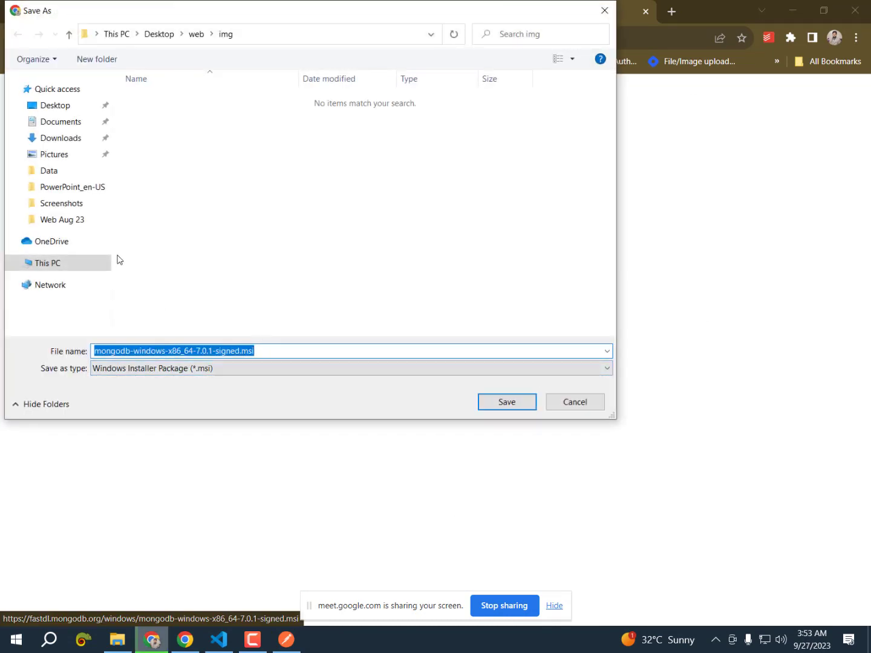
click(58, 106)
click(505, 402)
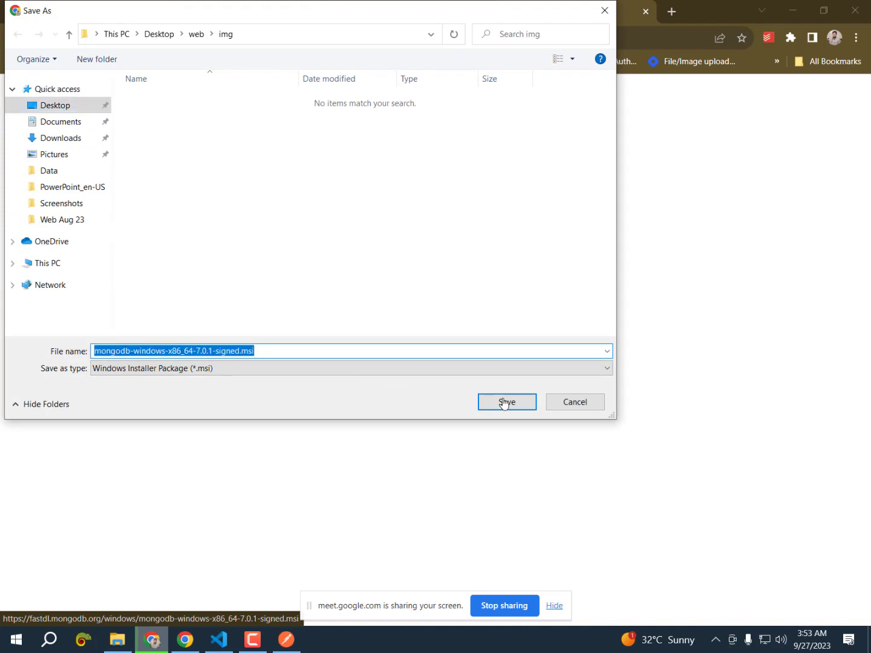
click(554, 605)
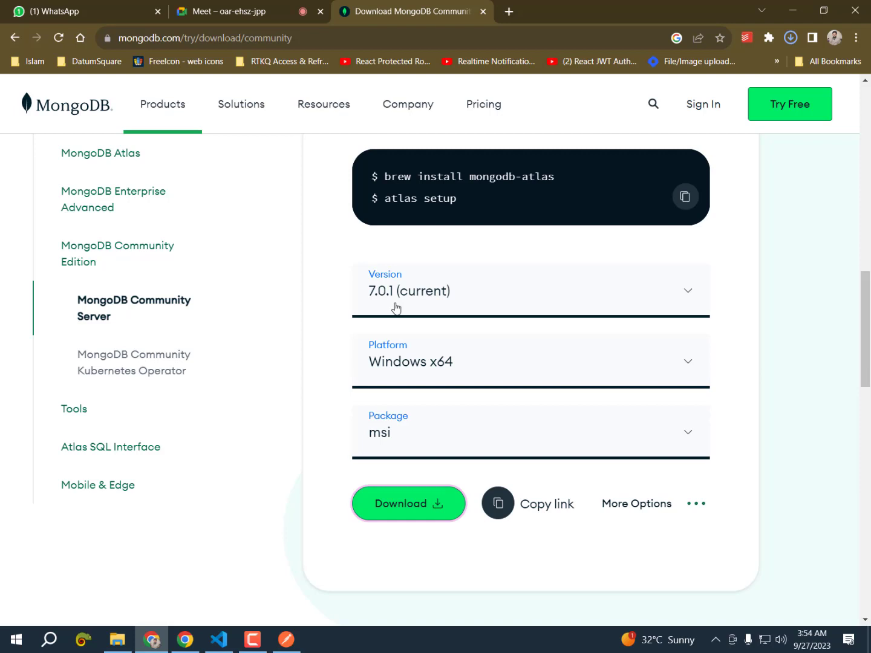
- Show the downloaded mongodb-windows-x86_64-7.0.1-signed.msi in its folder and launch the installer
click(790, 38)
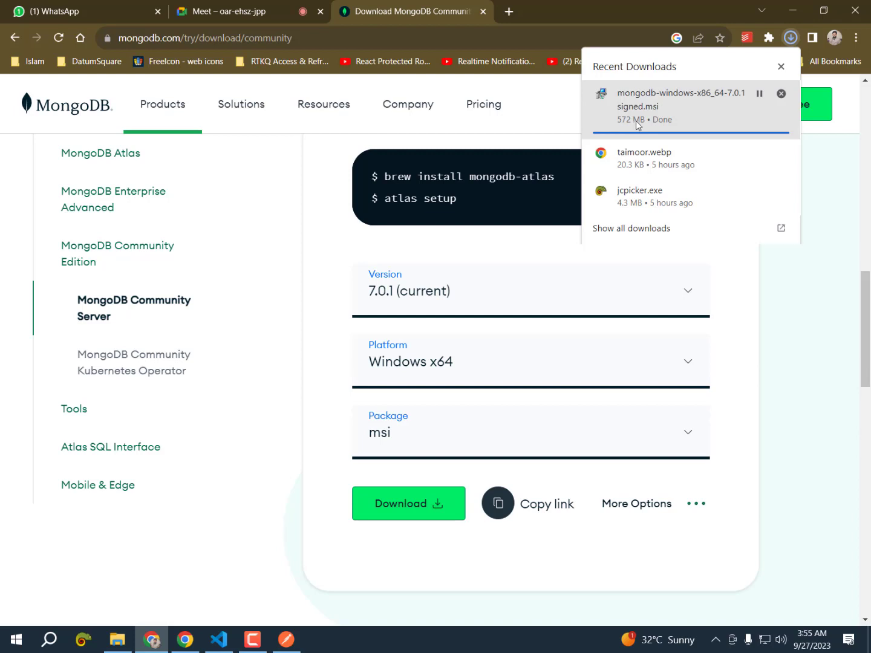
click(759, 95)
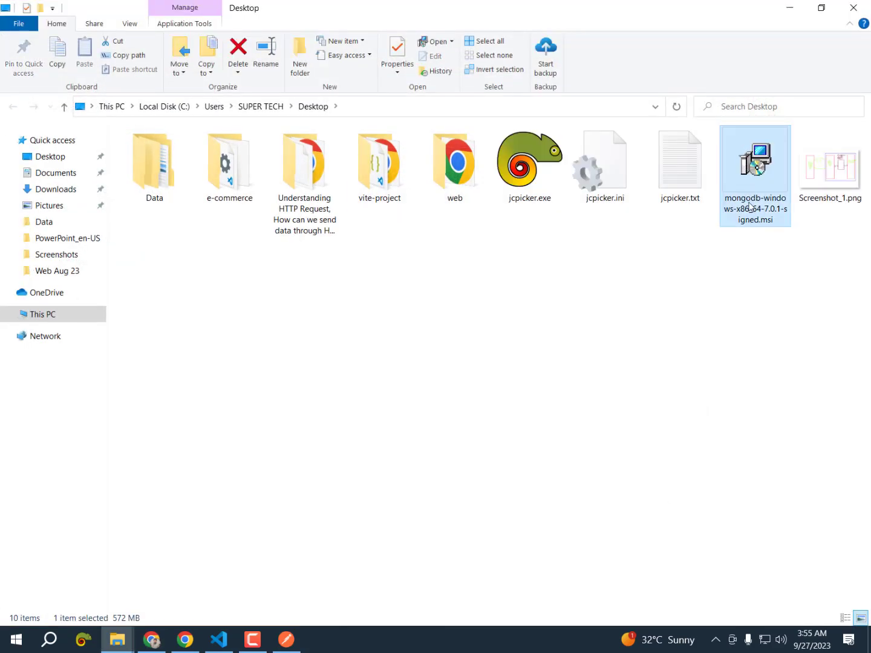
mouse_move(753, 219)
double_click(752, 177)
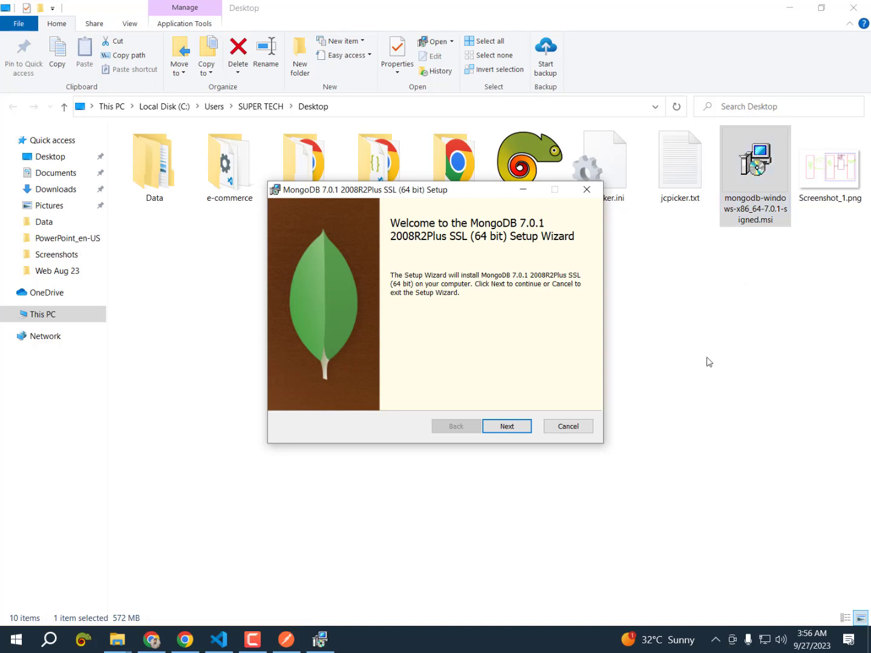
- Accept the license agreement in the MongoDB setup wizard and choose the Complete setup type
click(507, 427)
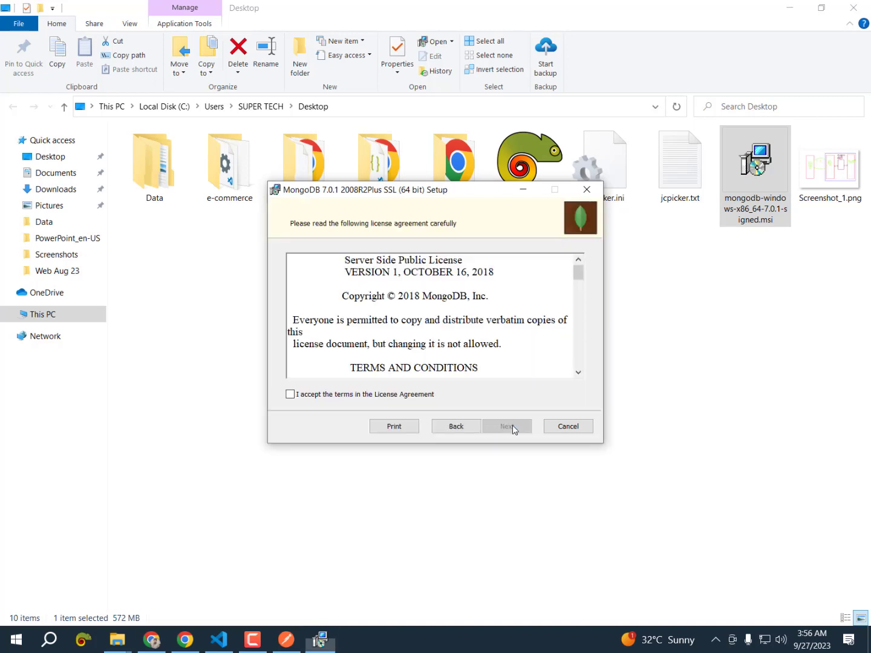
click(296, 395)
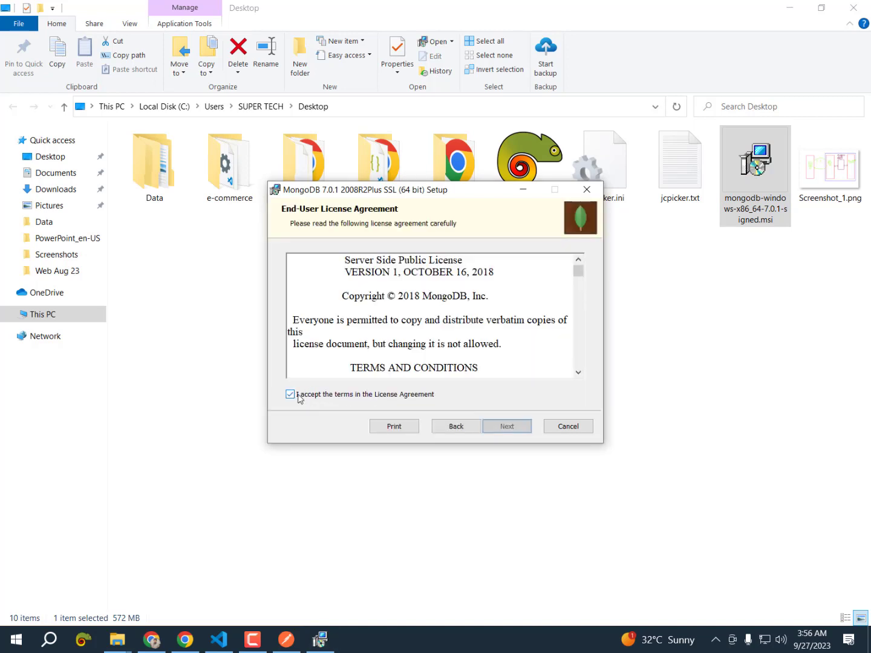
click(506, 426)
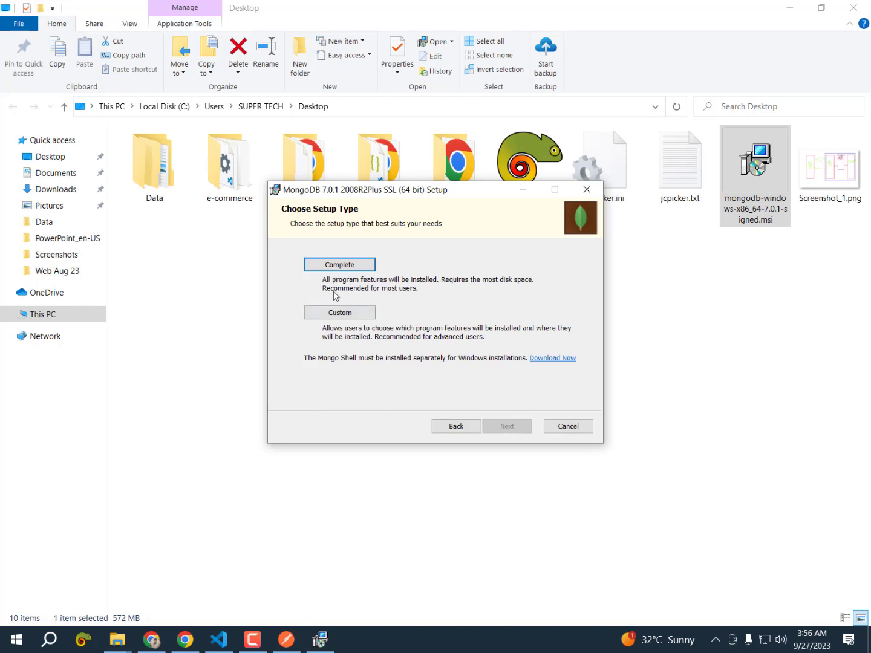
click(340, 268)
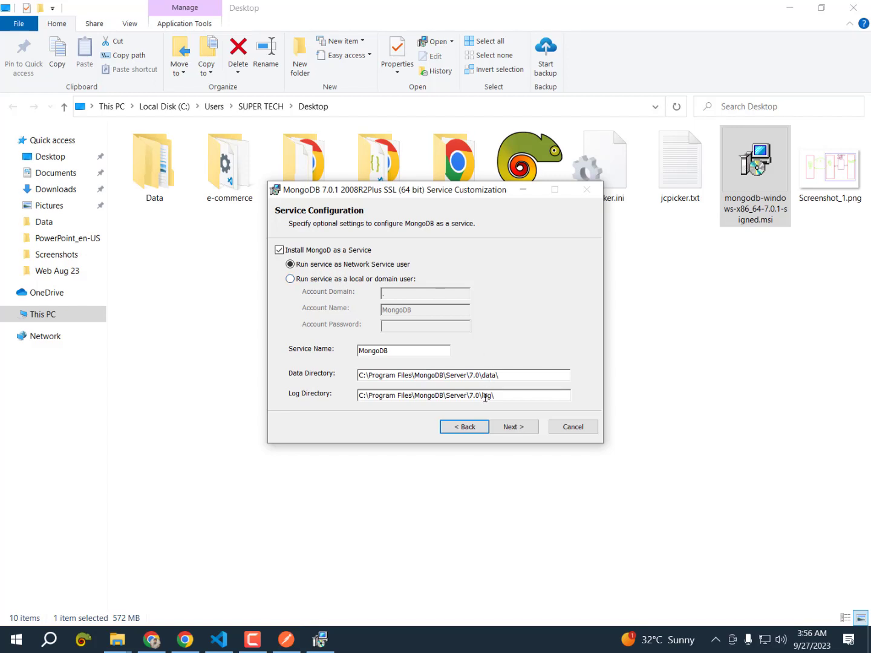
- Accept the default MongoDB service configuration, keep Install MongoDB Compass enabled, and run the installation
click(509, 428)
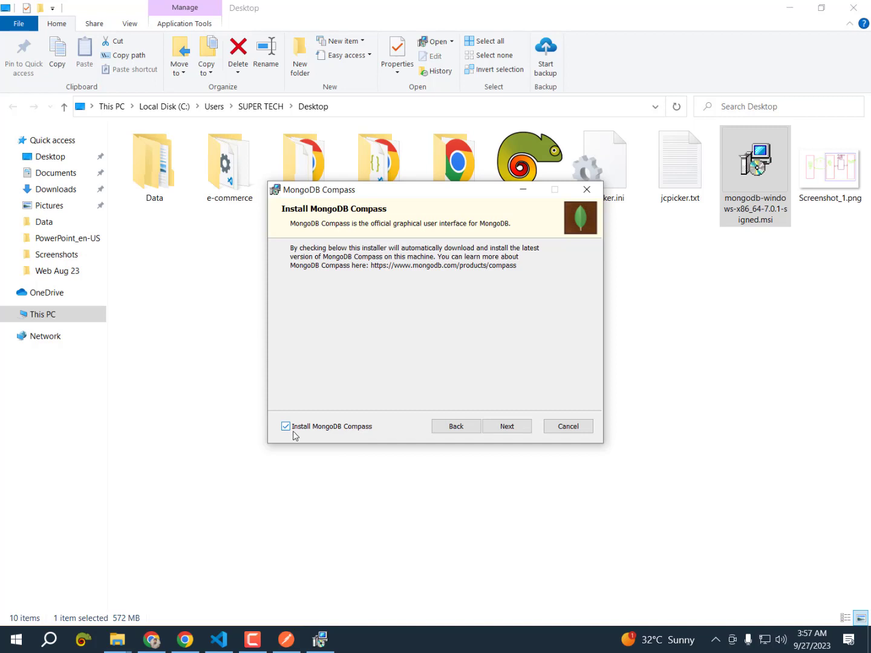
click(519, 431)
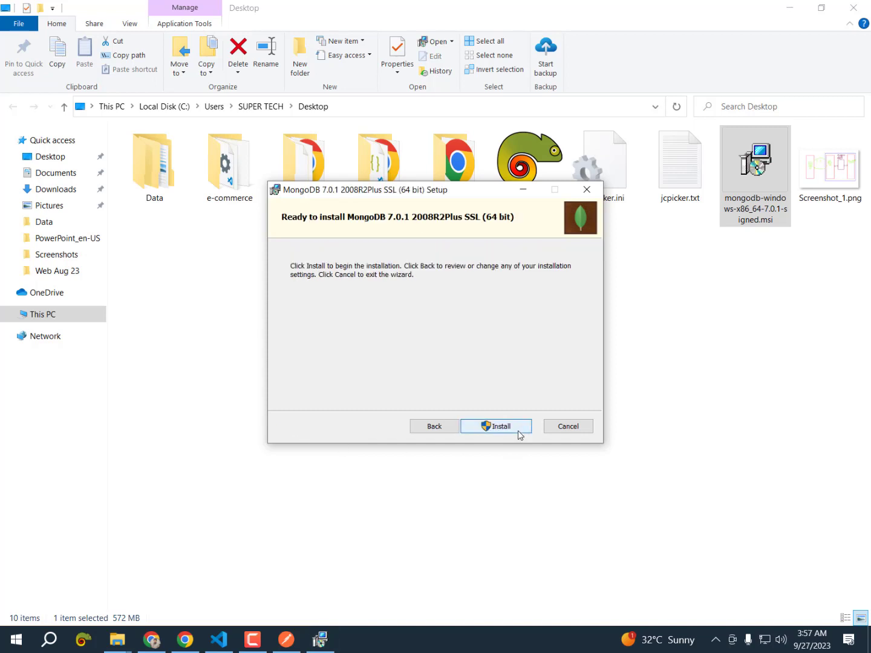
click(503, 429)
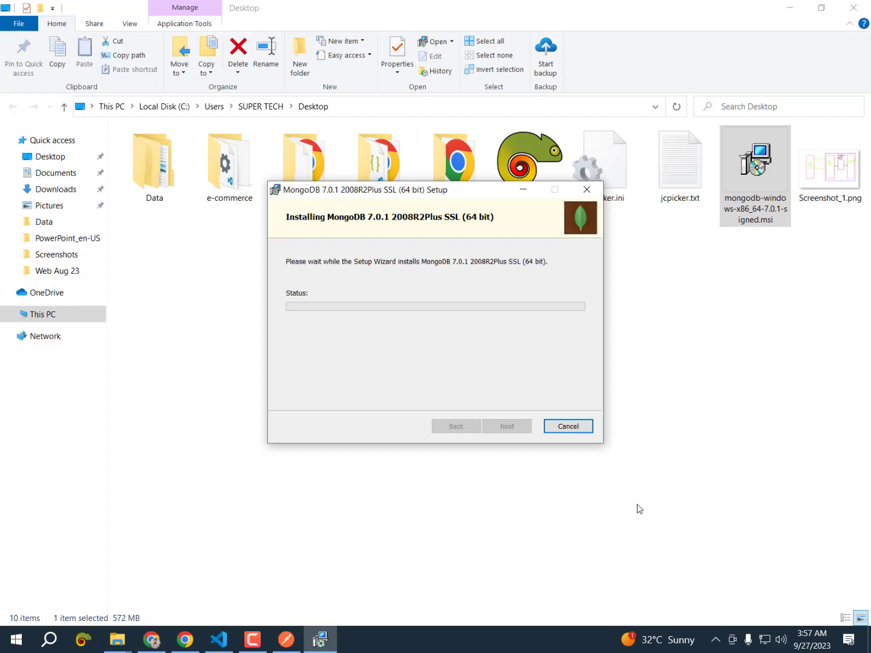
click(253, 640)
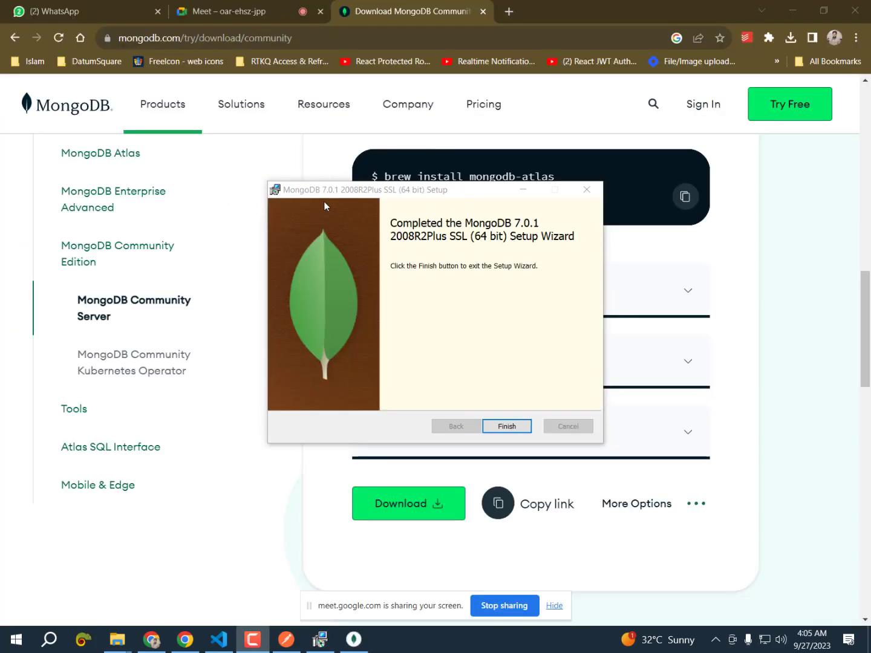
- Finish the MongoDB setup wizard and bring up MongoDB Compass in a maximized window
click(507, 426)
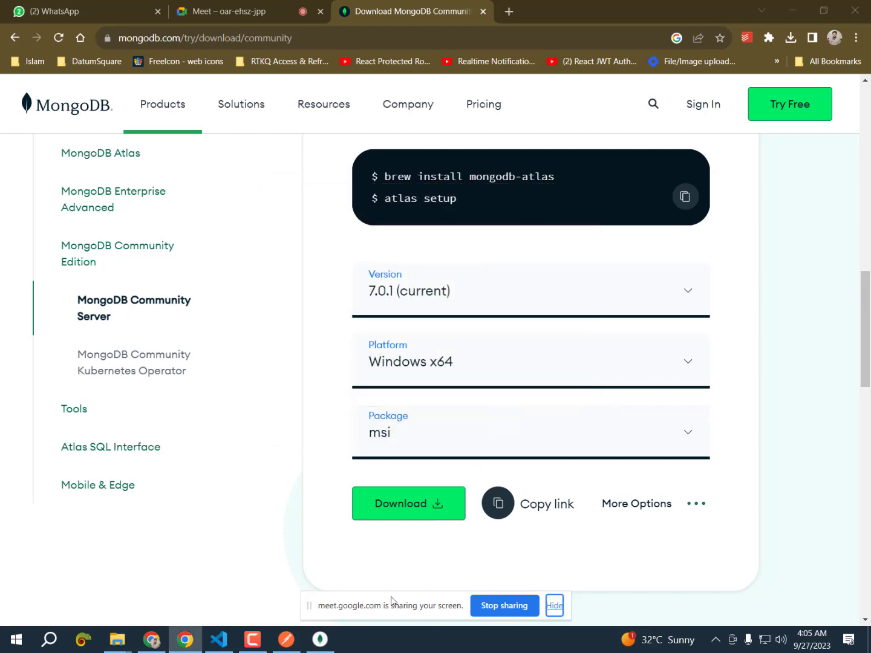
click(323, 641)
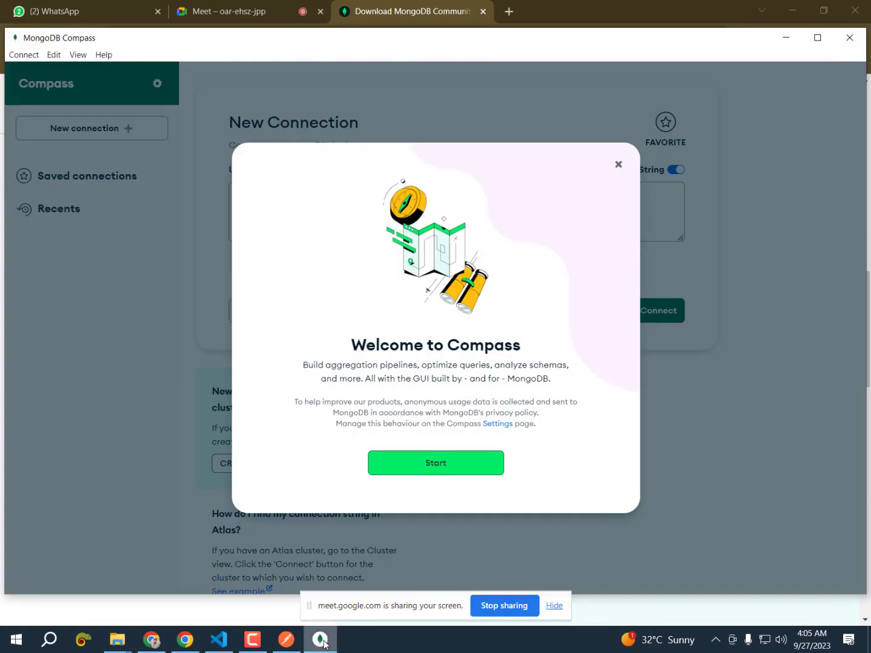
click(820, 37)
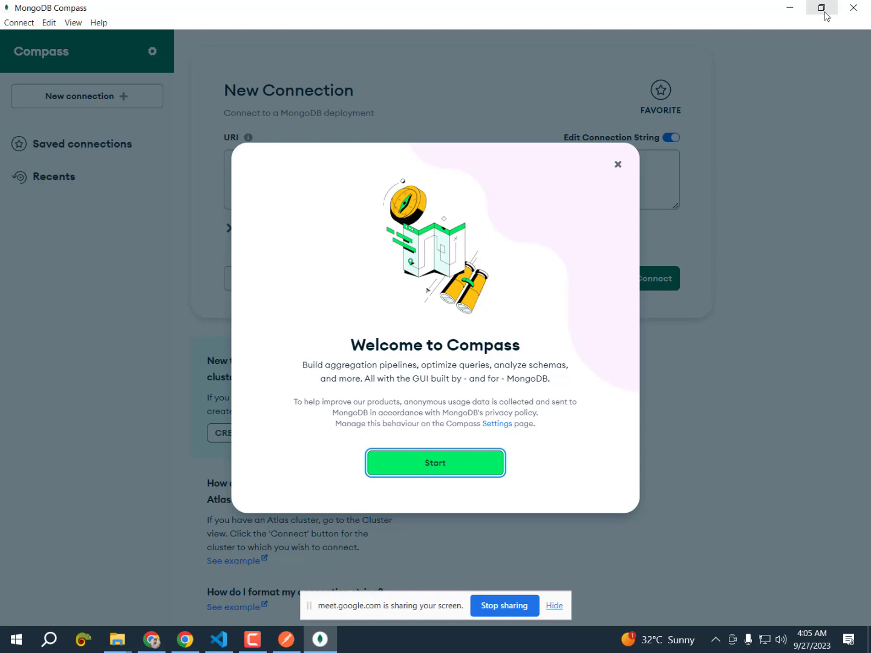
key(super+r)
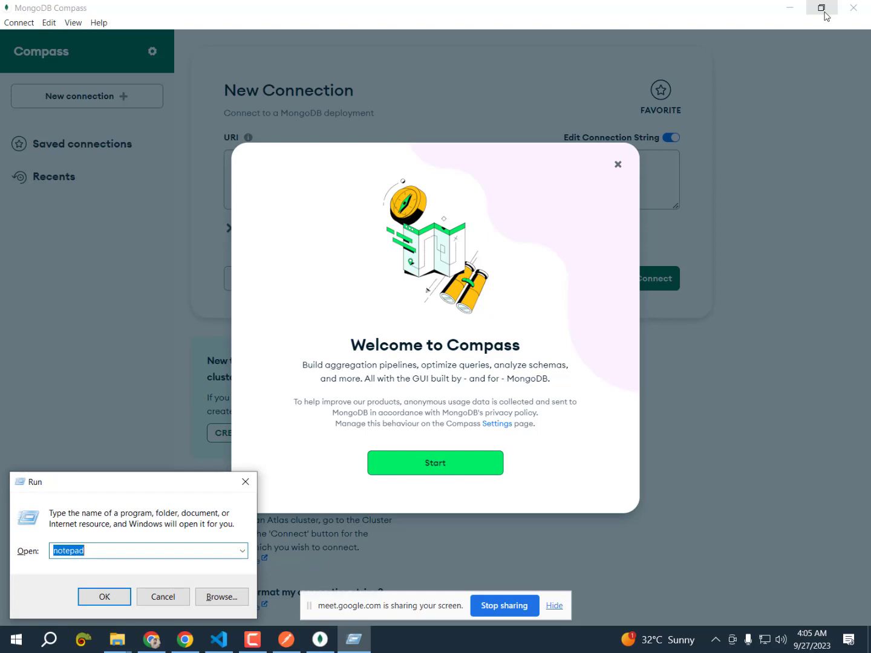
text(cmd)
key(Return)
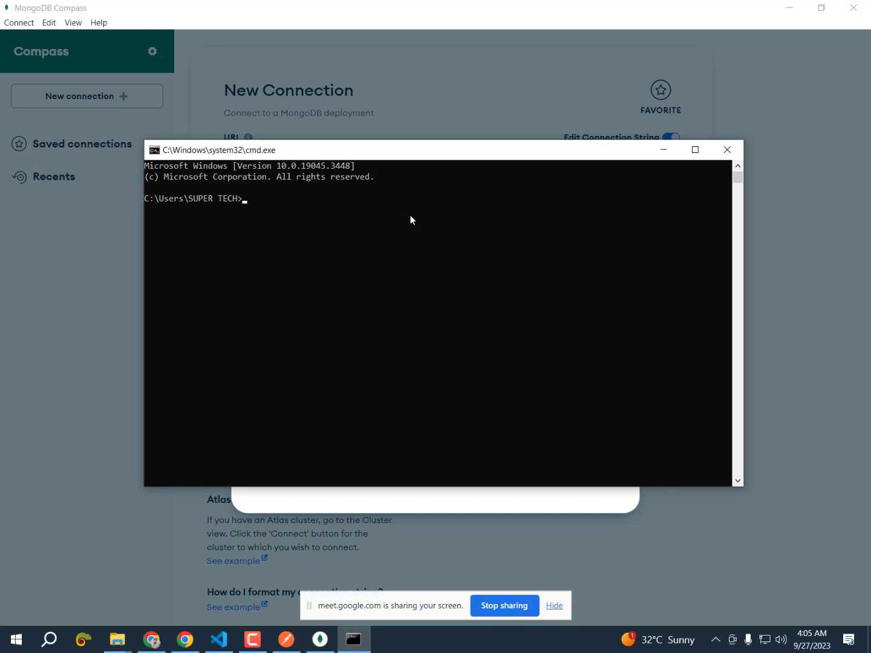
click(727, 150)
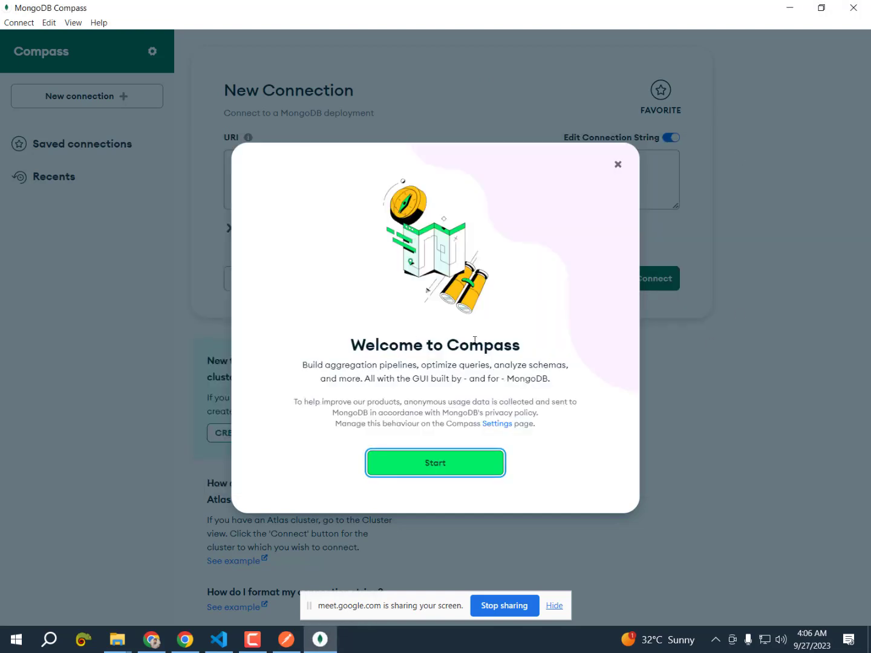
- Dismiss the Compass welcome dialog, restore the window size, and shorten the connection URI to mongodb://localhost:27017
click(470, 465)
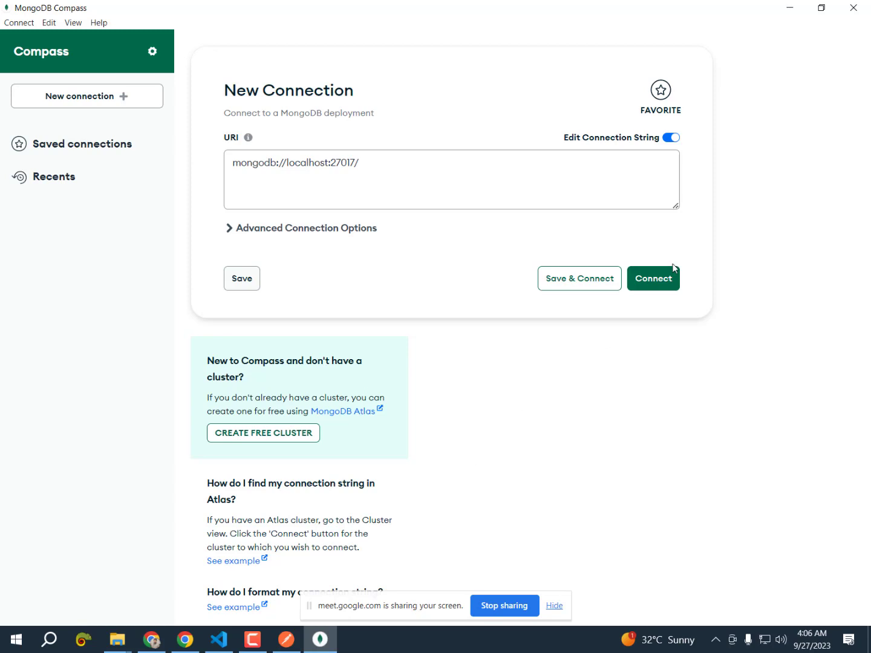
click(825, 10)
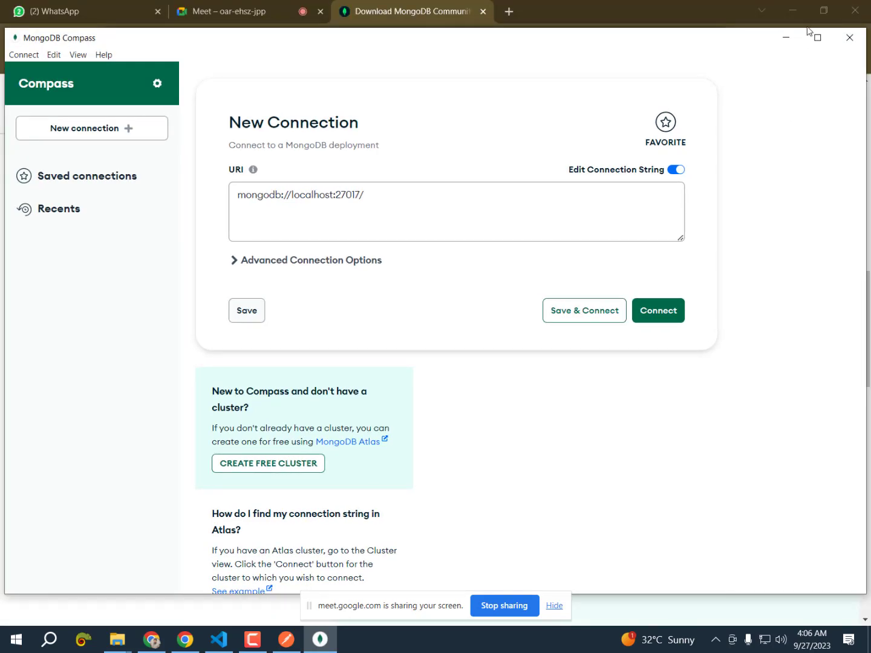
click(345, 199)
key(End)
key(BackSpace)
drag(337, 194, 361, 196)
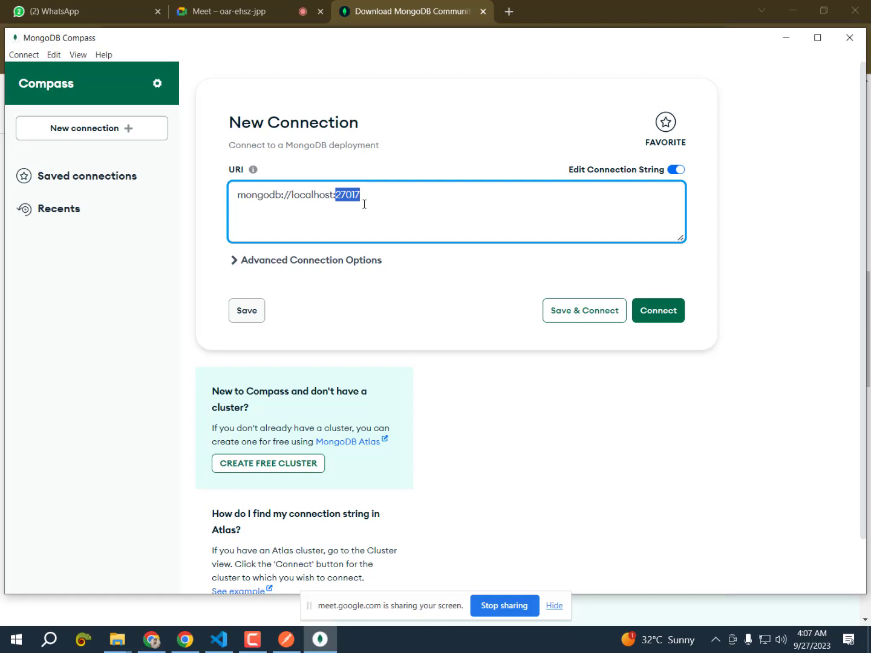
- Connect to the local MongoDB server, shrink and reposition the Compass window, and dismiss the shell and first-database tips
click(817, 38)
click(821, 9)
click(665, 312)
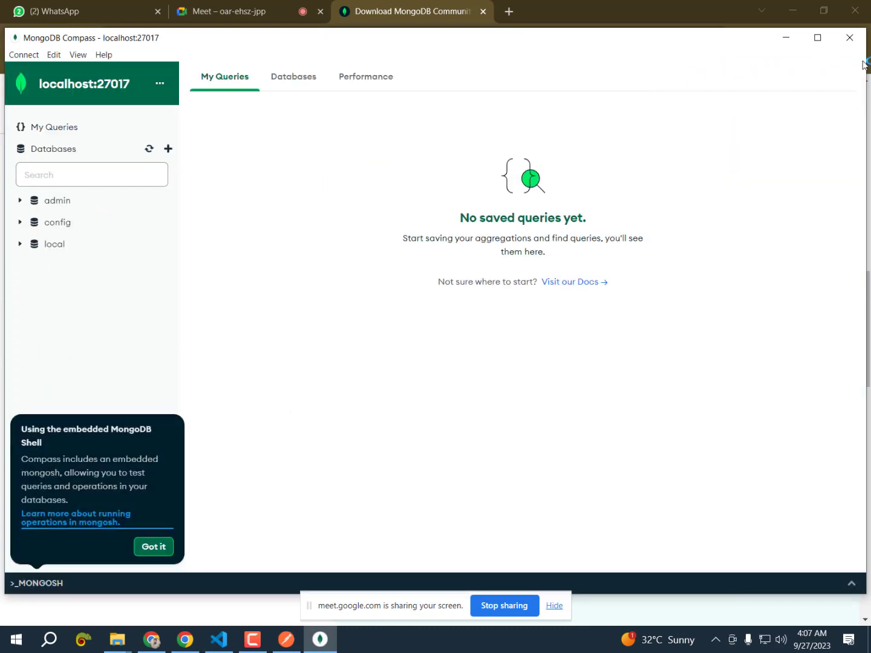
drag(865, 64, 730, 71)
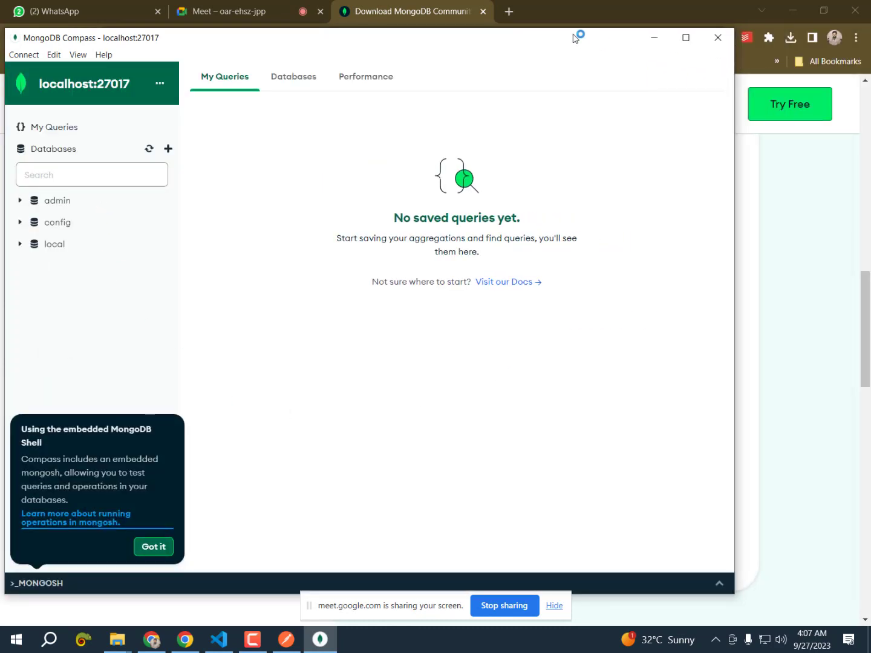
drag(569, 29, 569, 119)
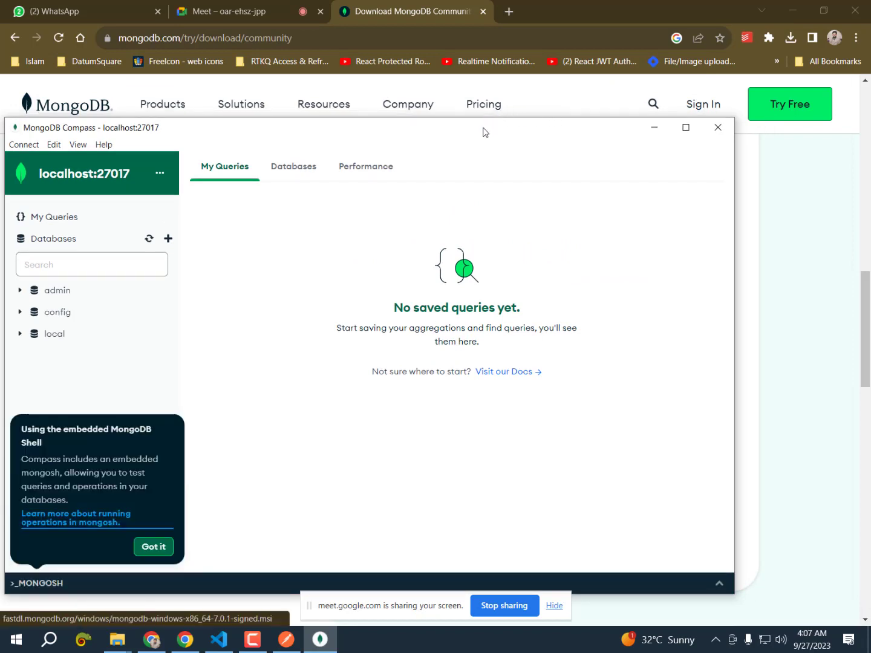
drag(484, 133, 601, 106)
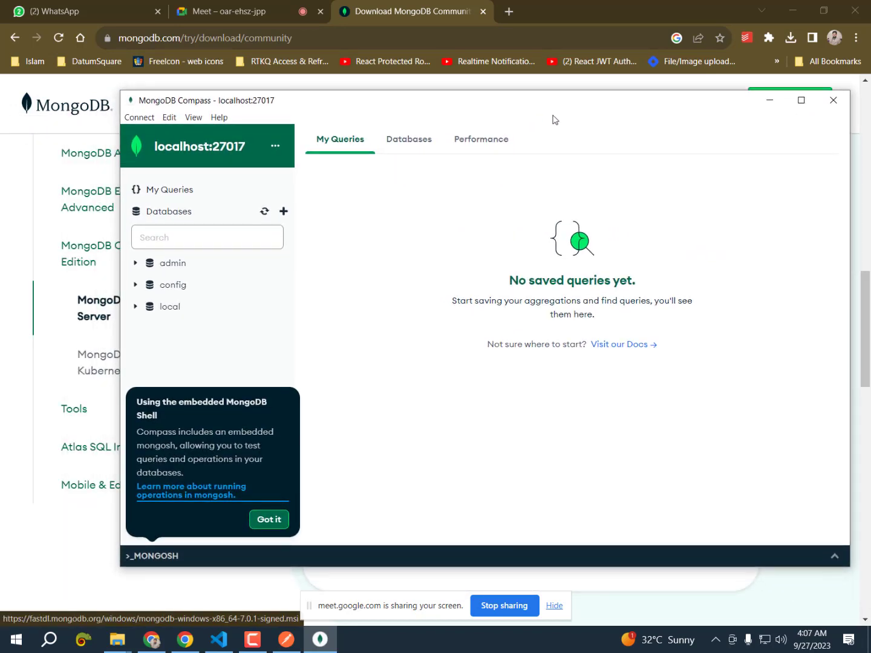
click(271, 521)
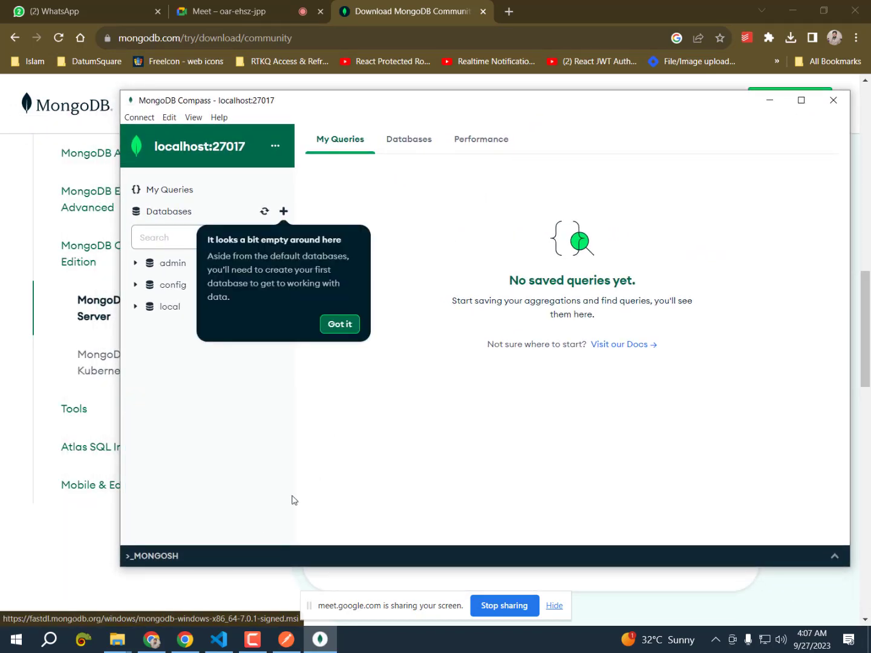
click(351, 331)
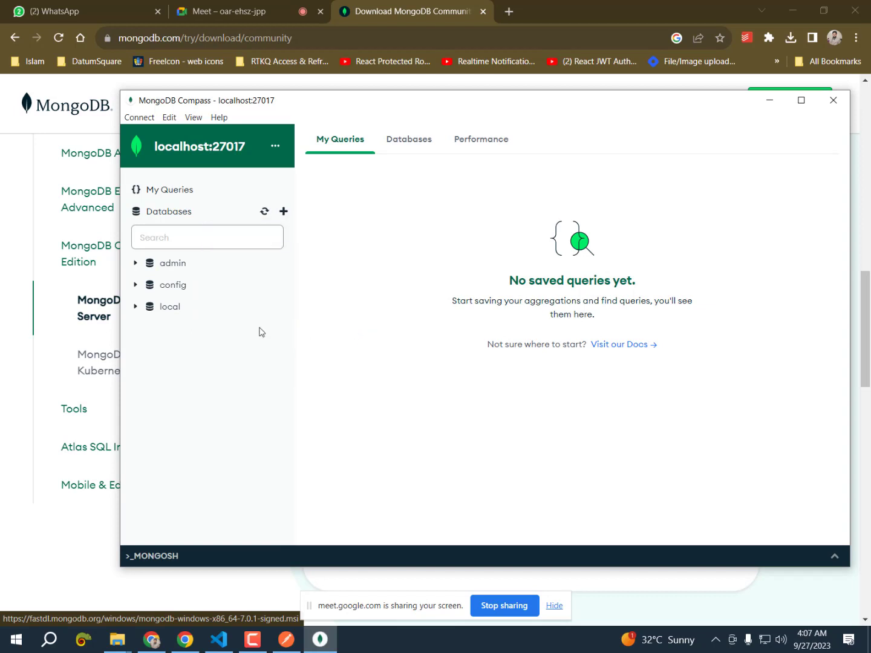
drag(122, 345, 200, 349)
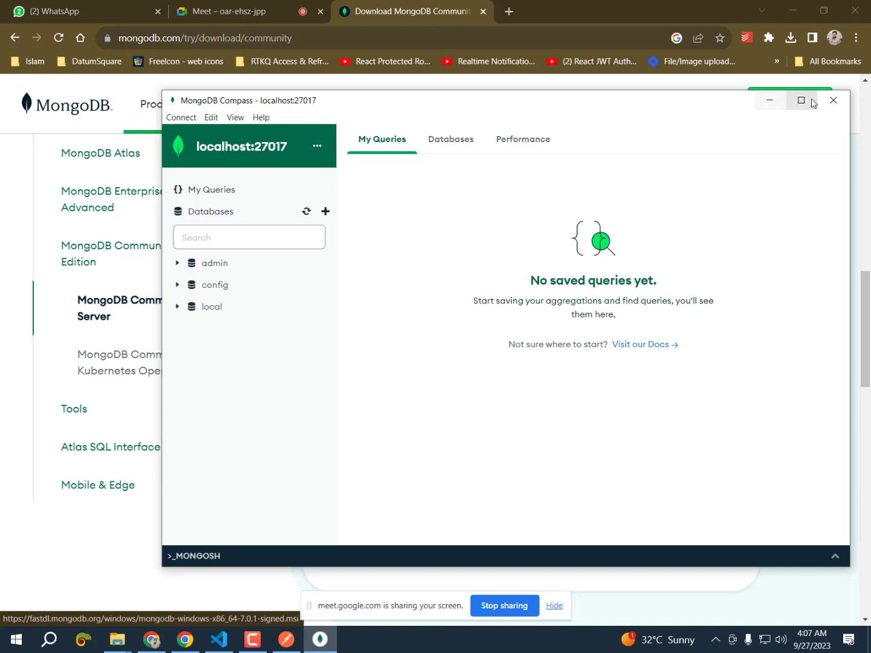
- Close Compass, the MongoDB download page and the Desktop folder window, and minimize the remaining windows to reveal the desktop
click(834, 103)
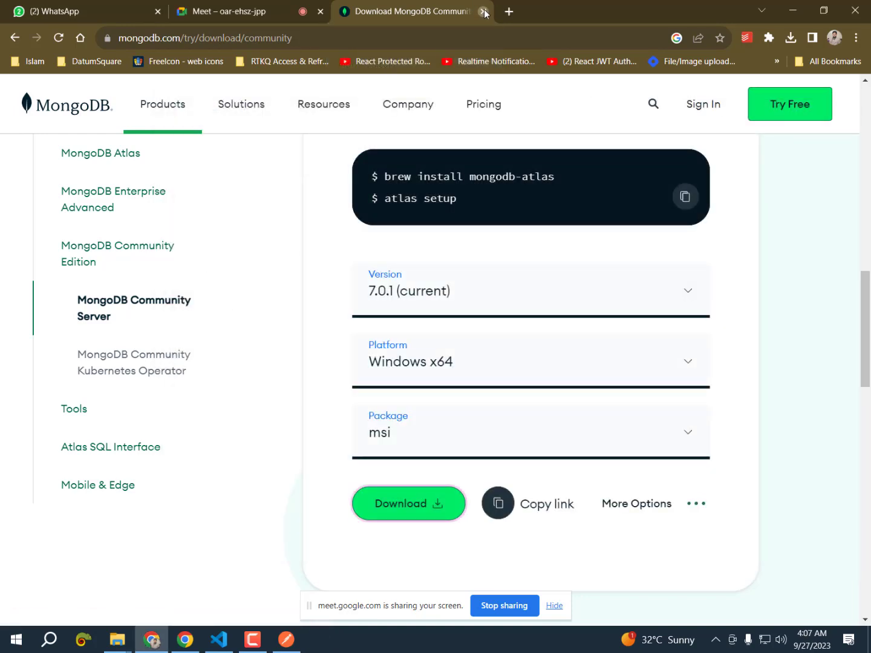
click(483, 12)
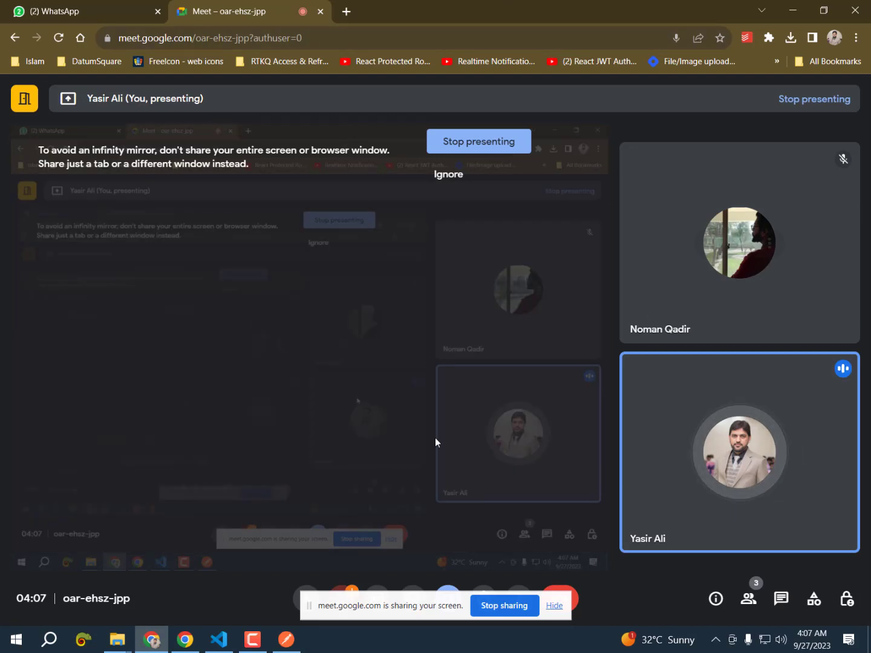
click(222, 640)
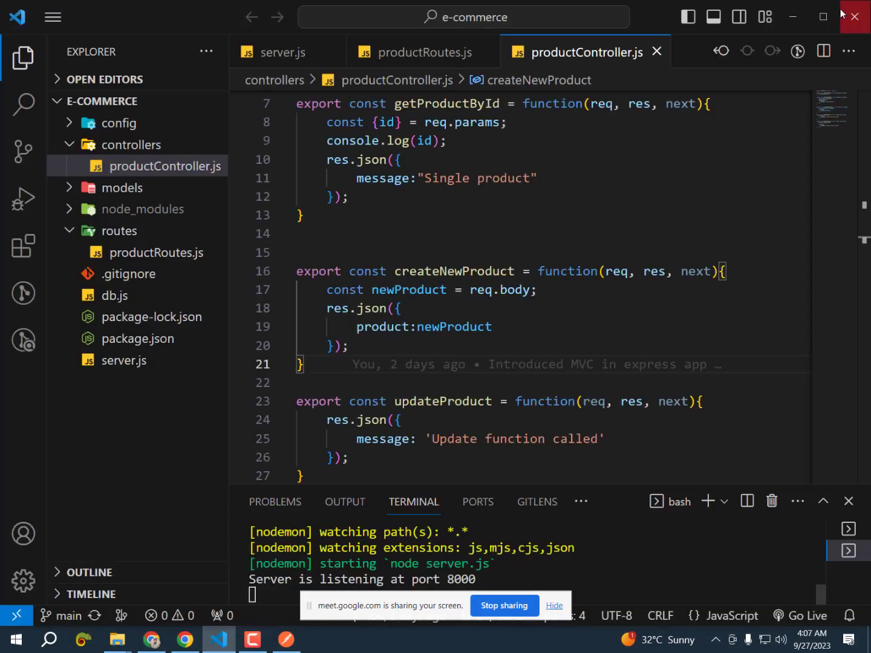
click(788, 13)
click(794, 9)
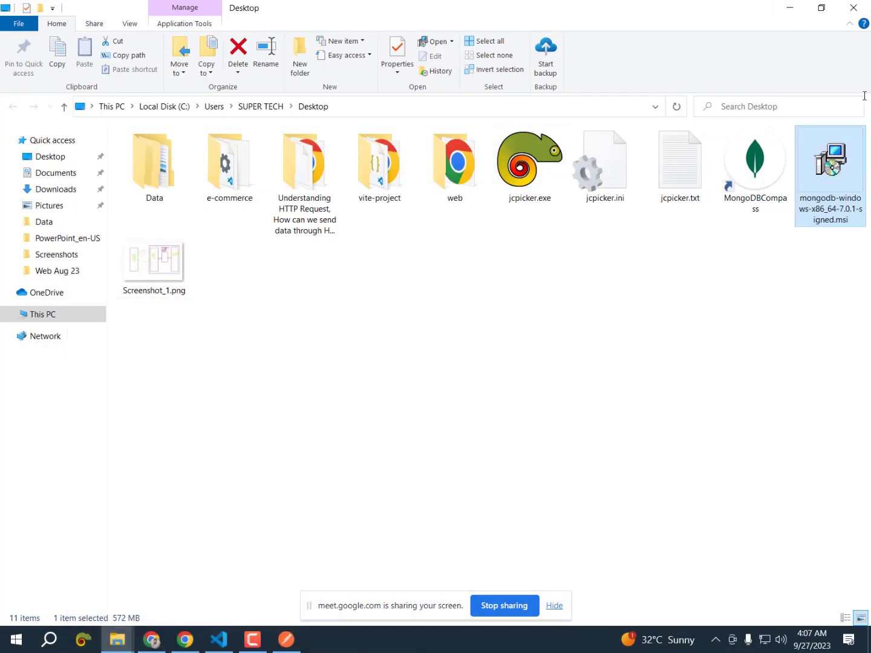
click(852, 8)
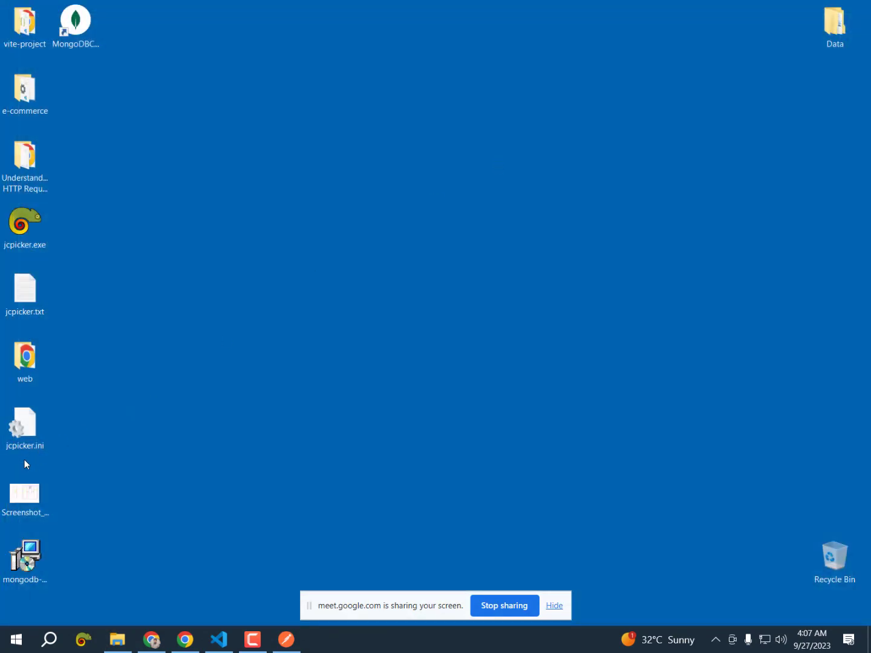
- Open Screenshot_1.png from the desktop to review the Mongoose ODM diagram, dismissing the error dialog, and close the image
double_click(39, 491)
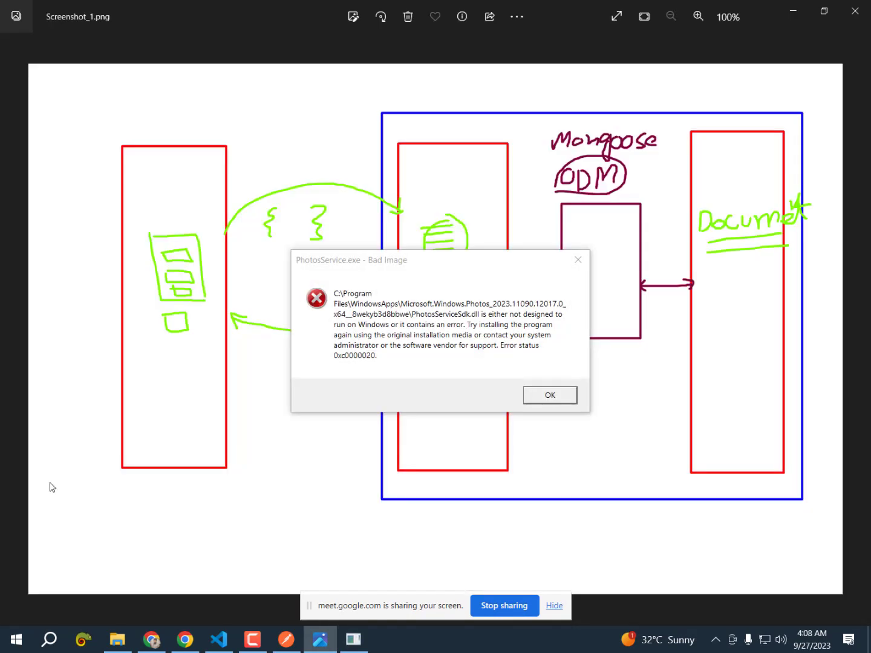
click(579, 259)
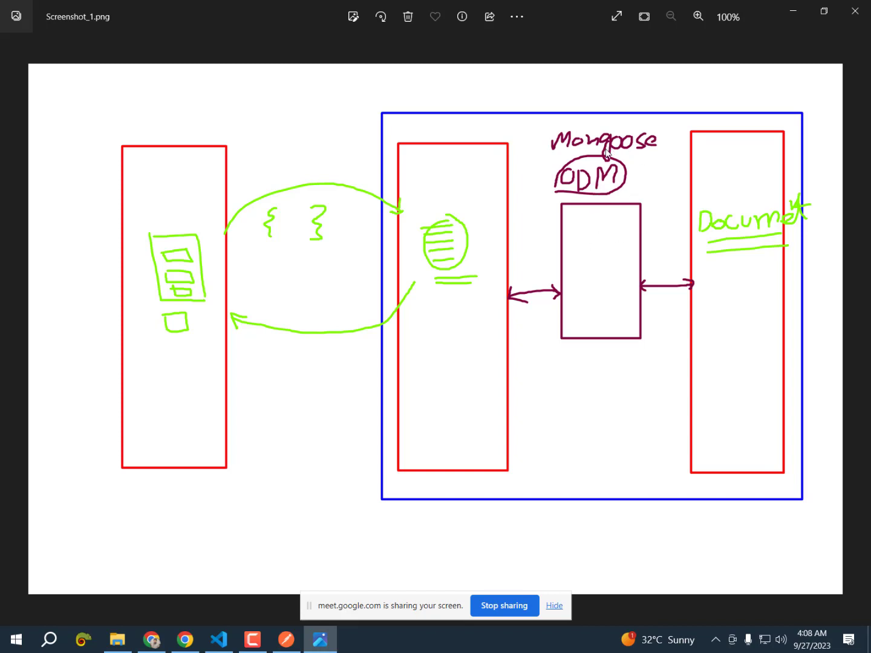
click(855, 11)
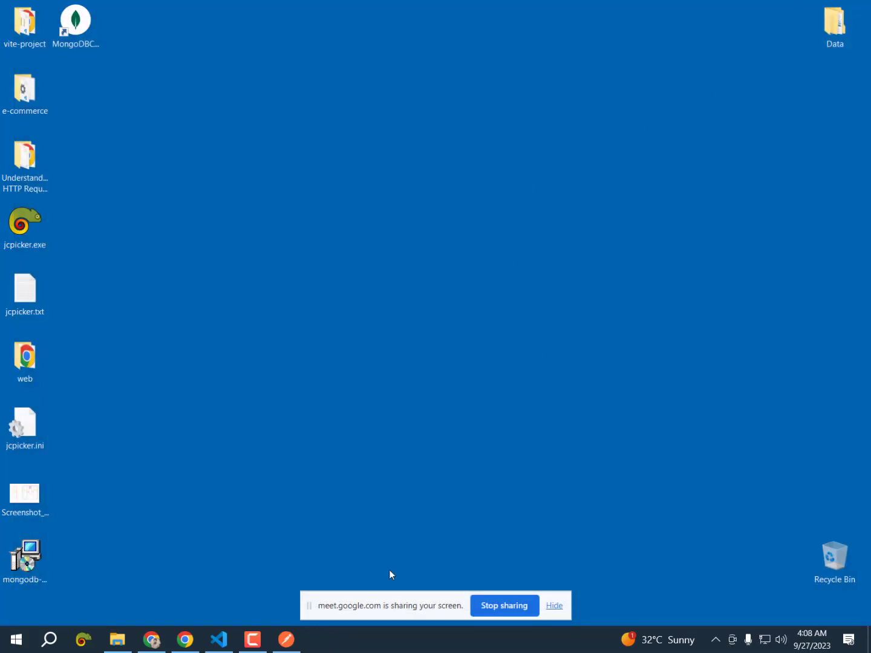
- Switch to VS Code and install the mongoose package in the e-commerce project with npm i mongoose, using the idle, enlarged terminal
click(219, 640)
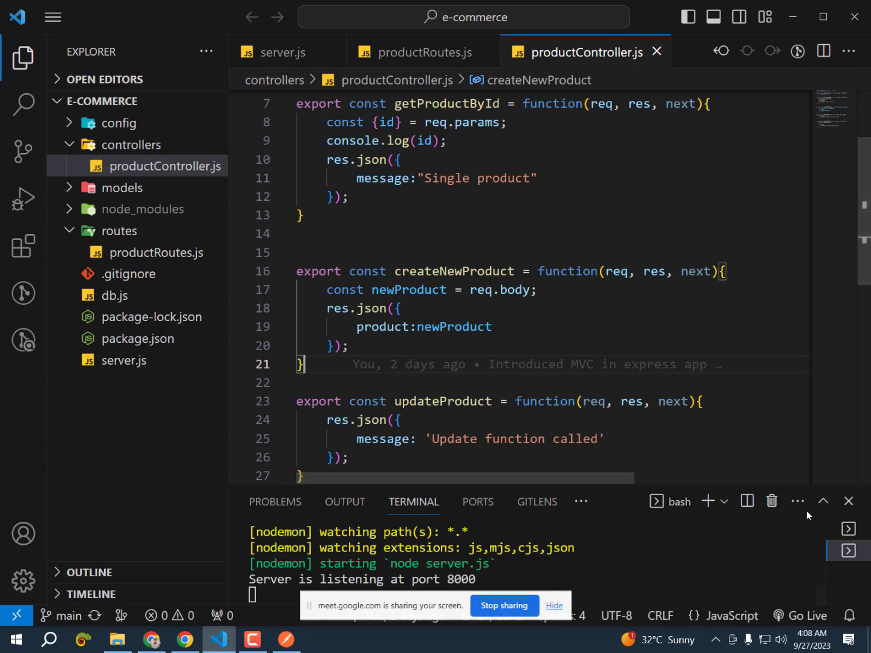
click(848, 529)
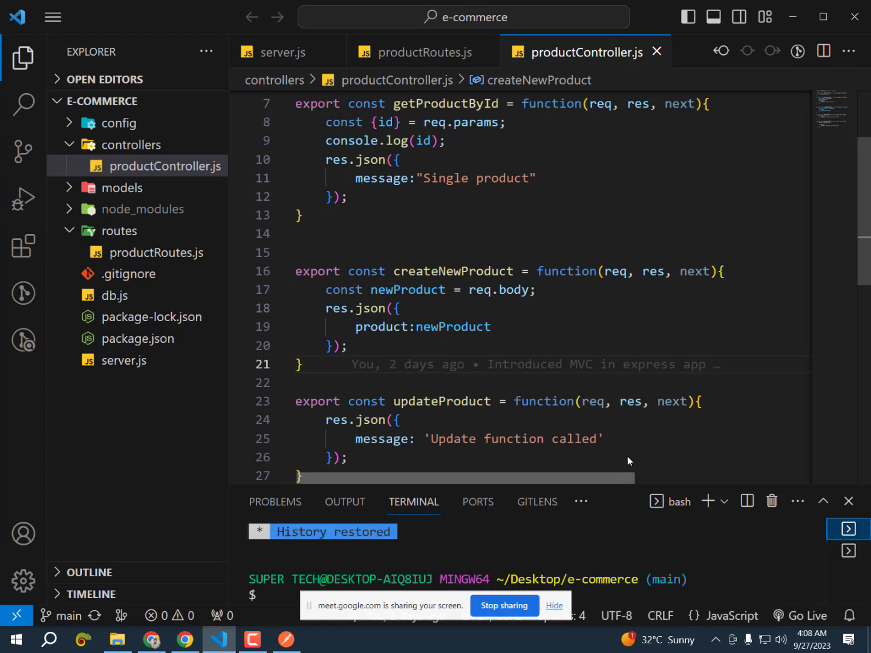
drag(623, 488, 623, 387)
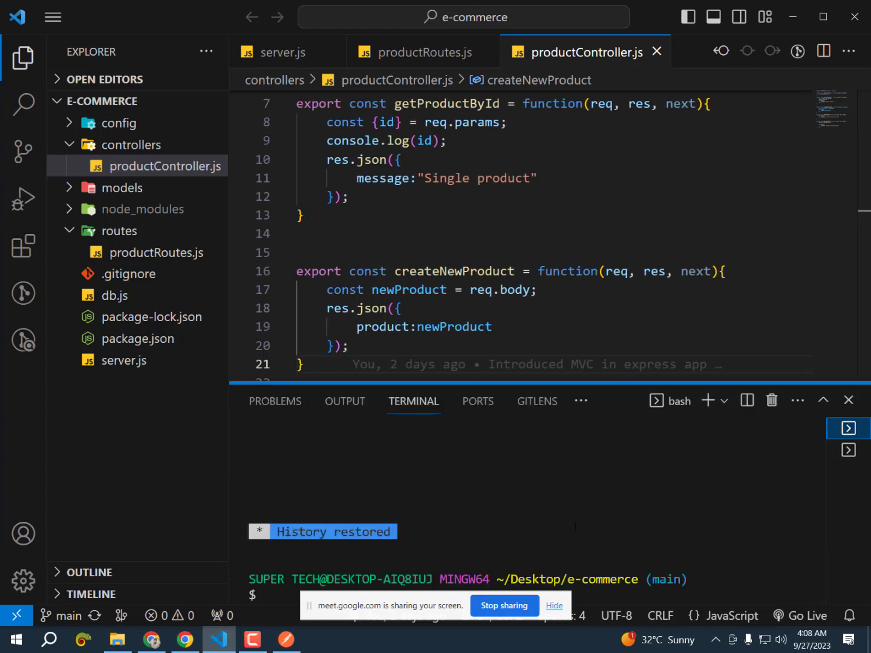
click(514, 517)
text(npm i)
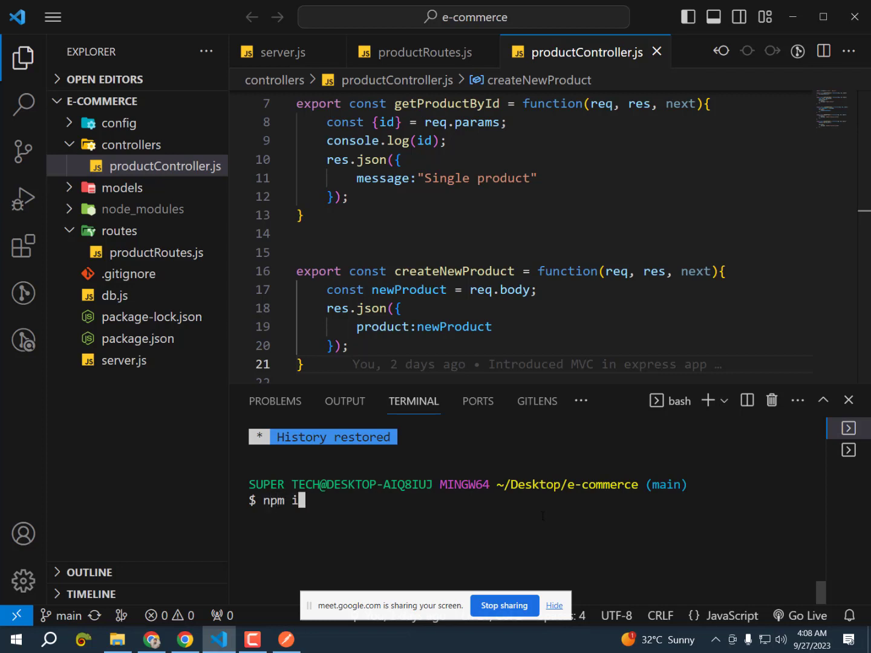
text( mongoose)
key(Return)
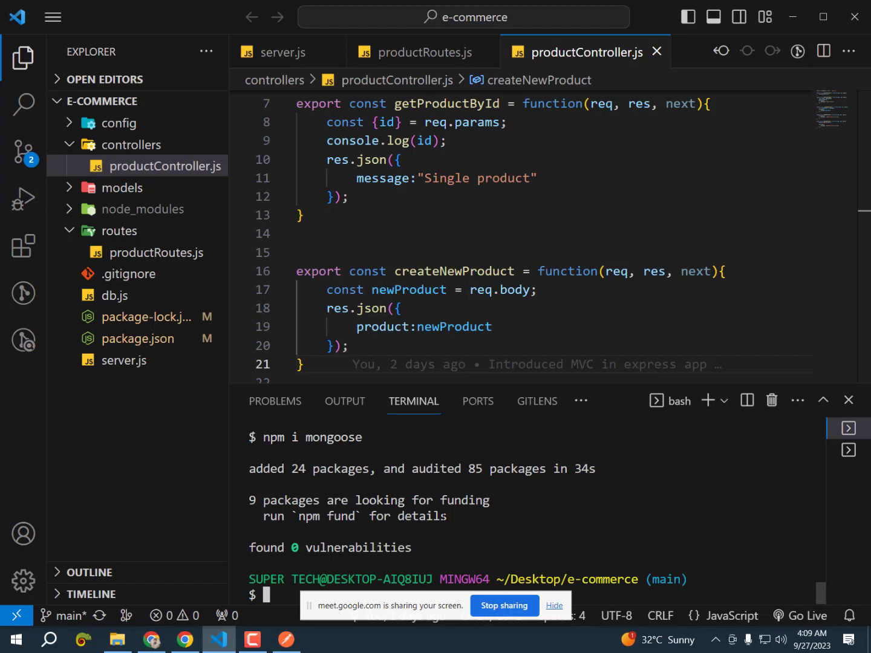
click(252, 639)
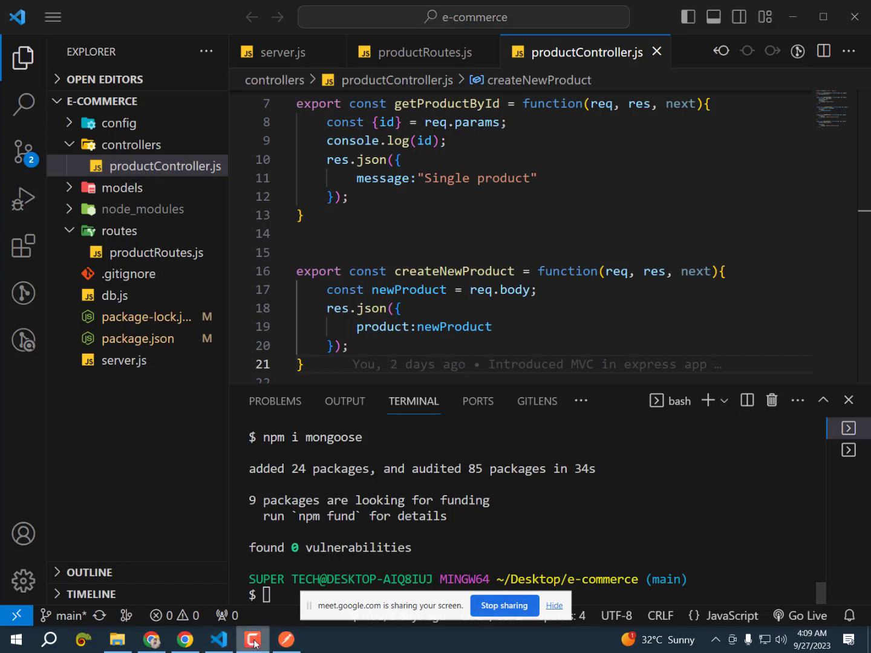